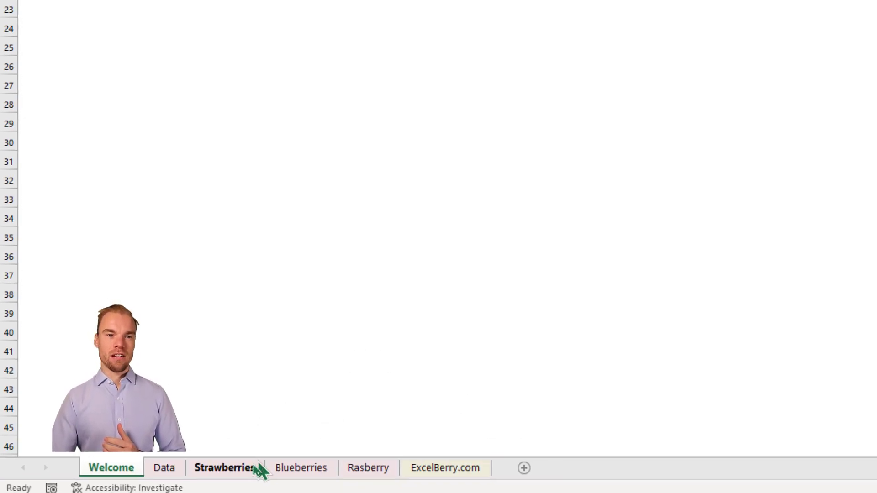
- Select the strawberry data range B3:E7 on the Strawberries sheet
click(259, 469)
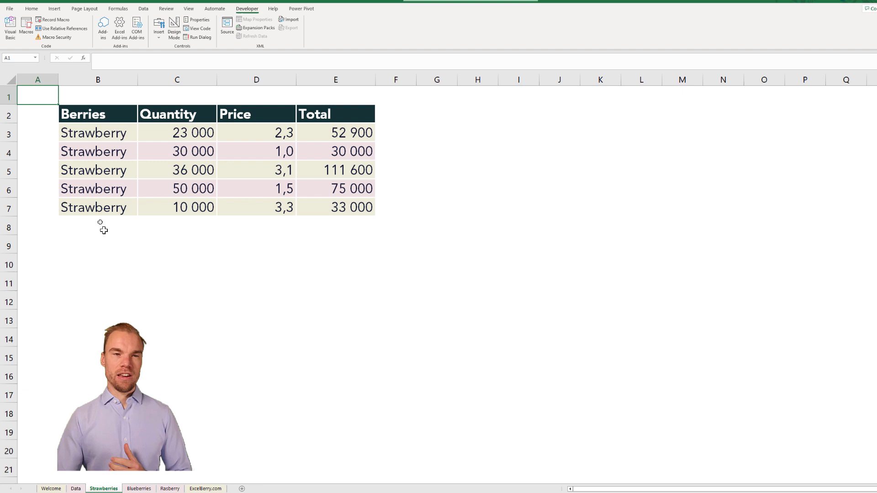
click(110, 133)
drag(110, 133, 336, 209)
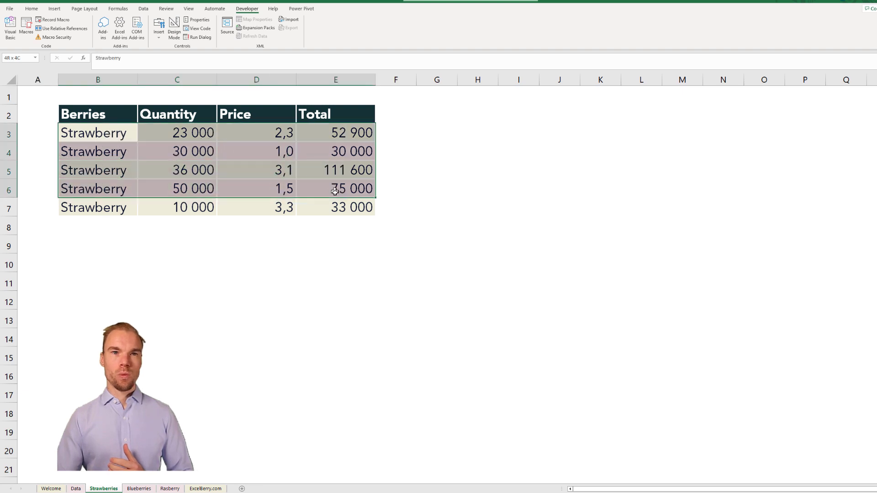
click(112, 133)
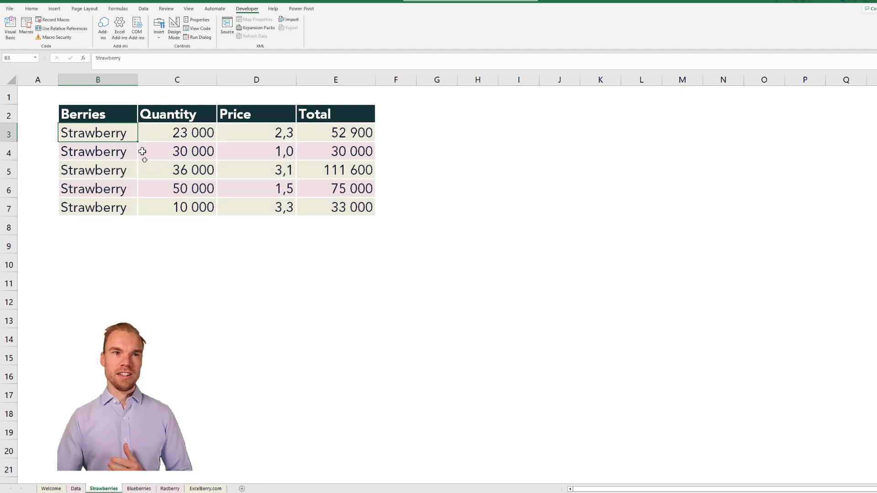
- On the Data sheet, mark the empty B3:E17 berries table and select the G7 Developer note
click(76, 488)
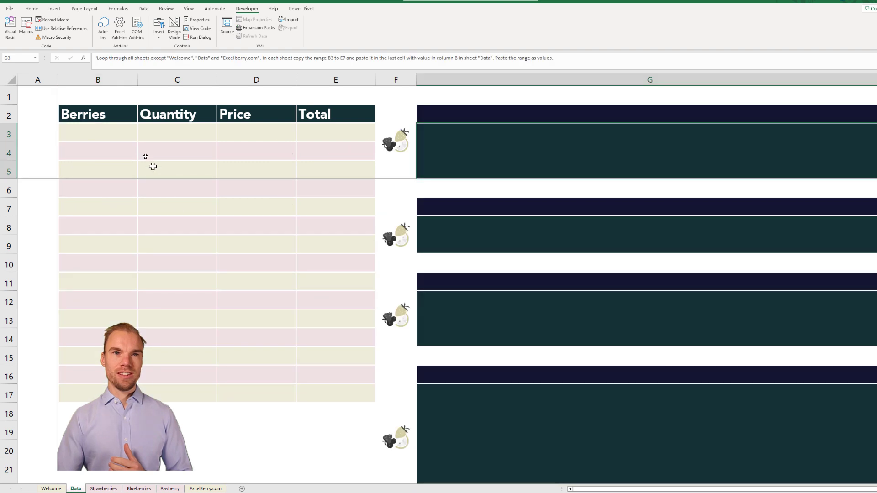
mouse_move(102, 132)
mouse_down()
mouse_move(309, 315)
mouse_move(309, 397)
mouse_up()
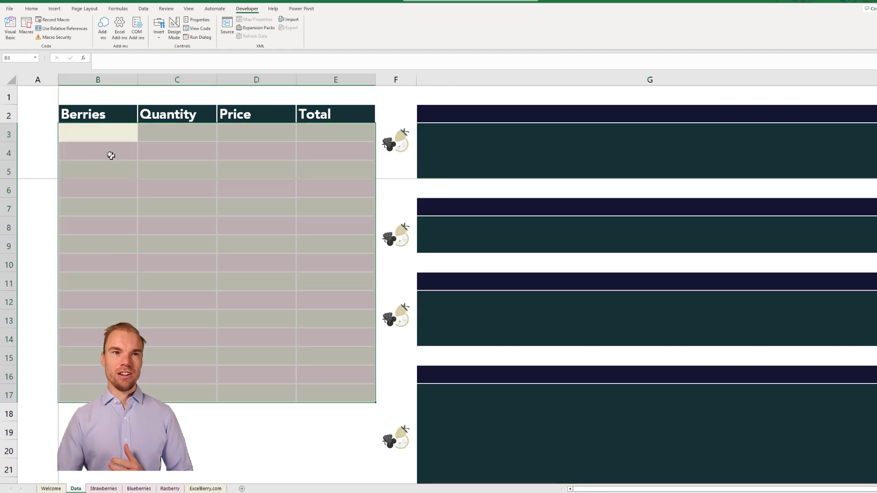
click(98, 133)
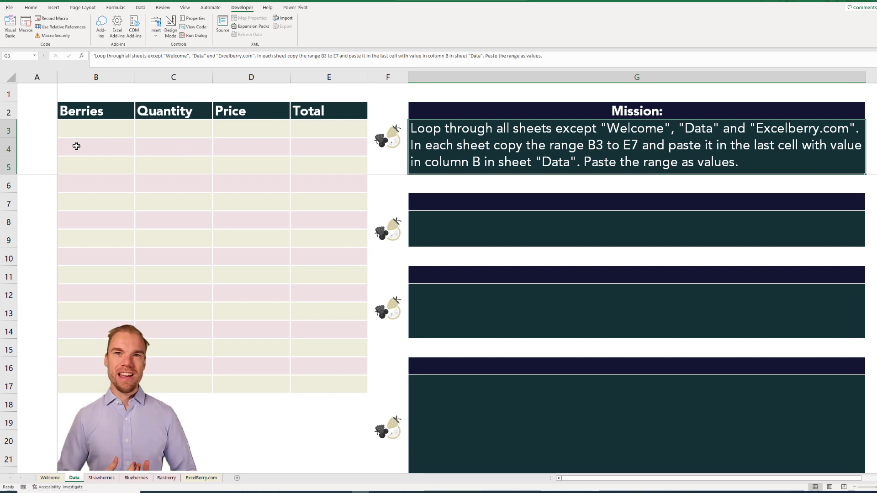
drag(84, 128, 329, 385)
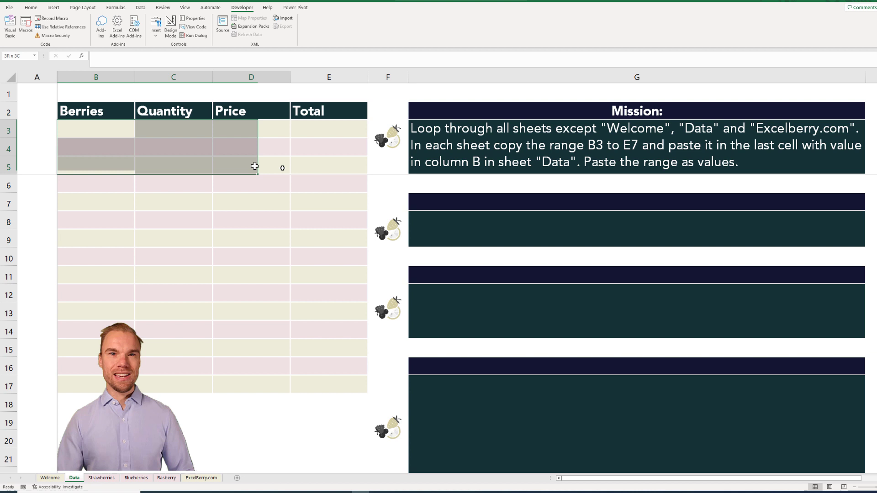
click(91, 205)
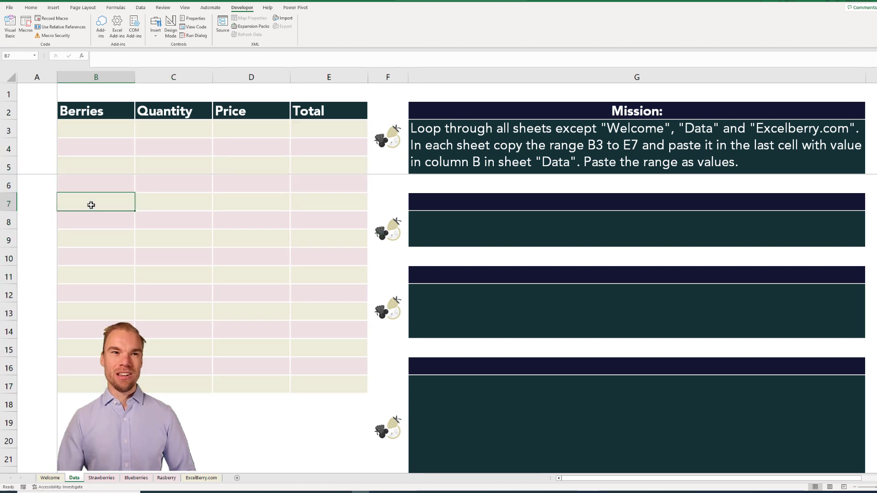
click(701, 208)
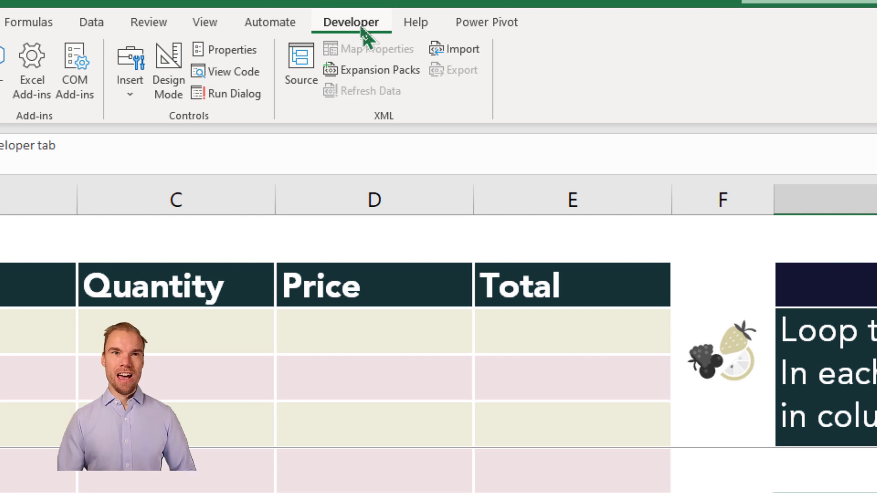
- Confirm Developer is ticked in Customize the Ribbon and close the settings with OK
right_click(341, 25)
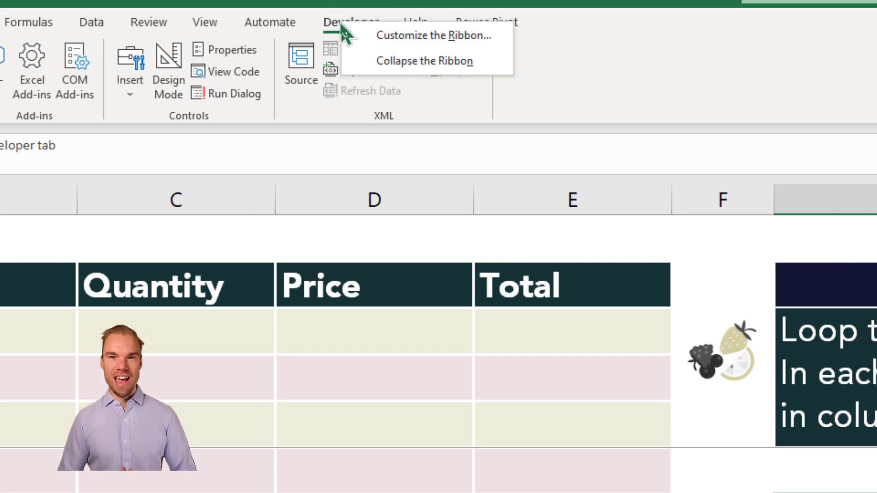
click(394, 35)
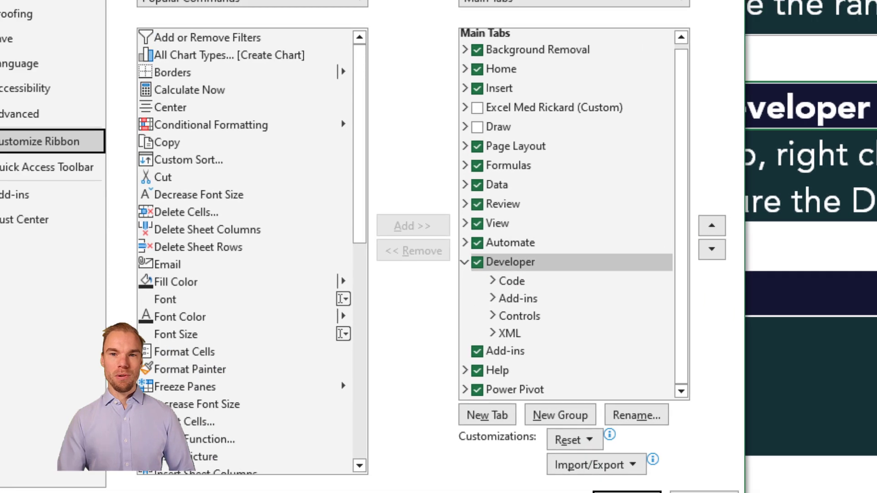
click(626, 491)
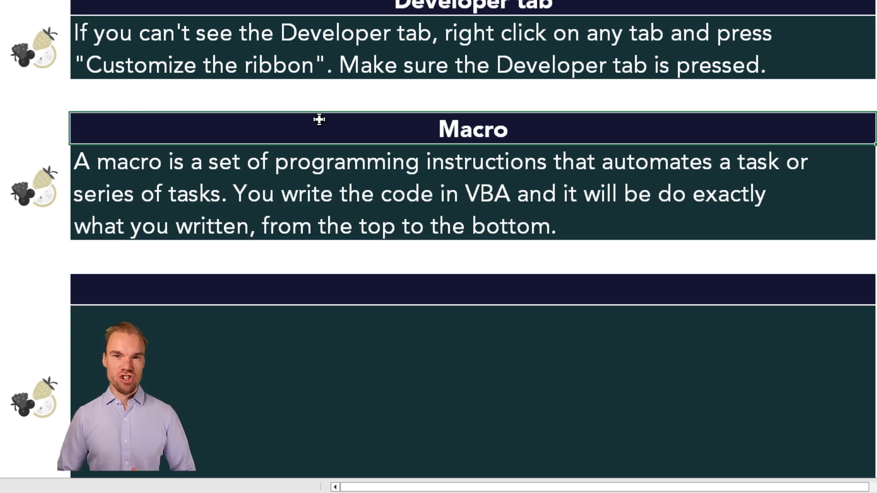
click(592, 164)
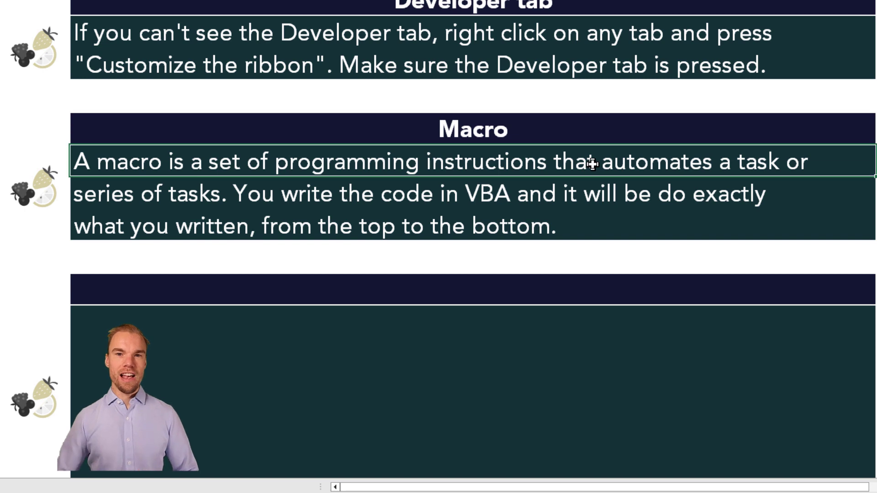
key(Down)
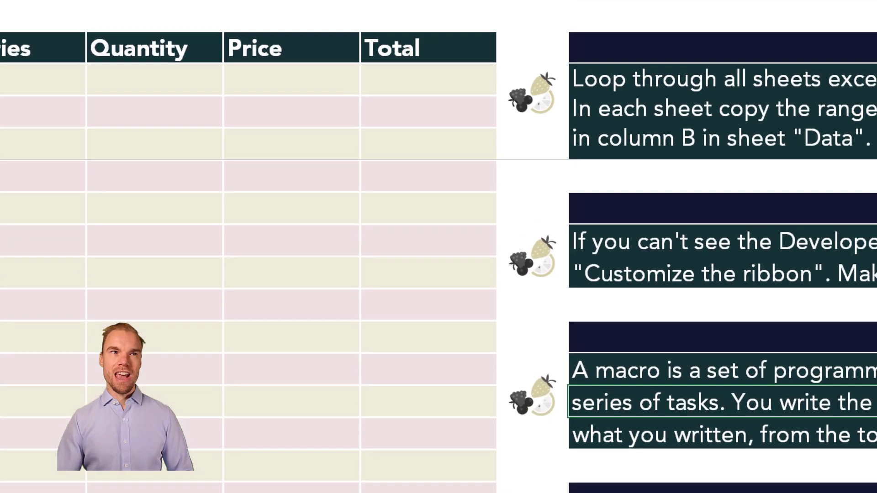
- Open the Visual Basic editor and browse the PERSONAL.XLSB and berry workbook projects
click(6, 58)
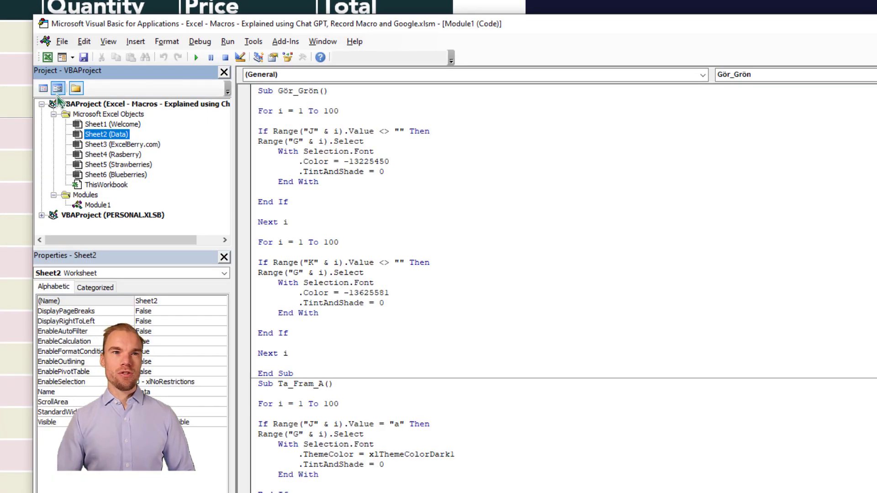
click(41, 104)
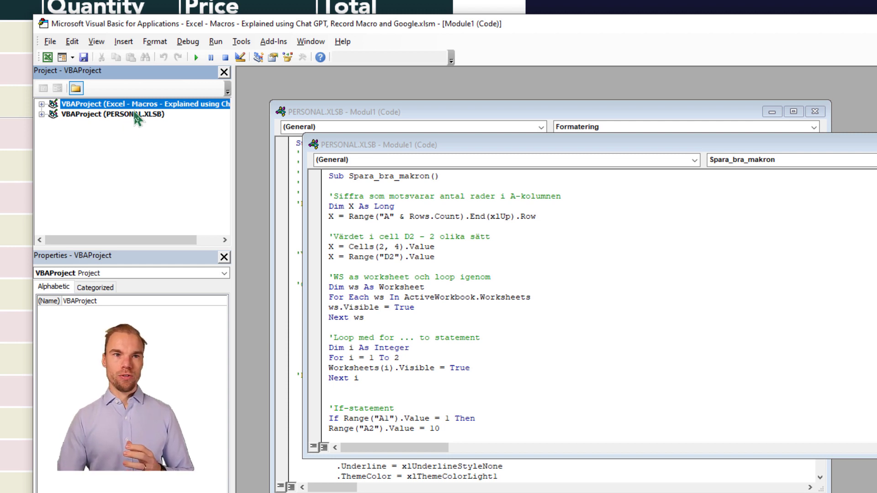
click(136, 120)
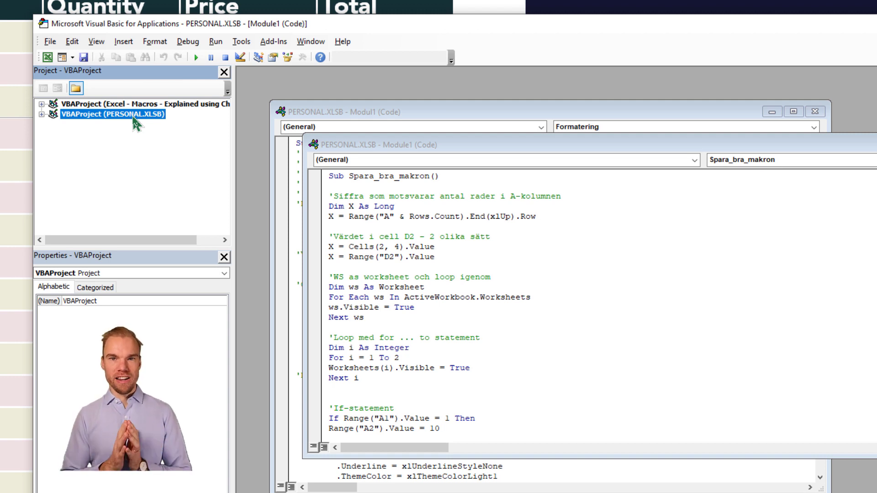
click(130, 108)
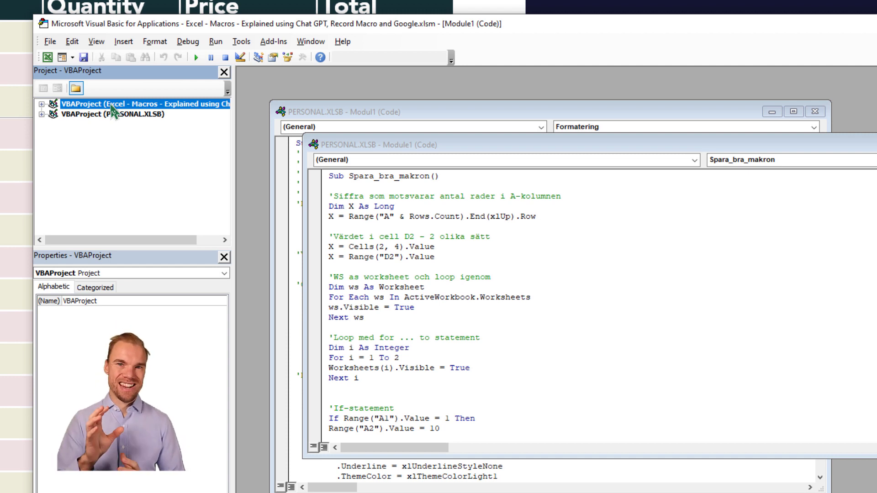
click(126, 115)
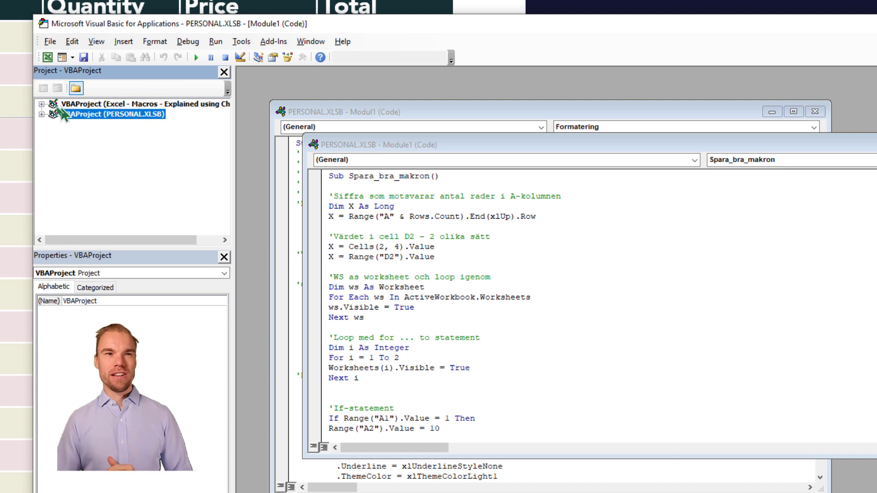
- Expand the berry workbook project, step through its sheet objects, and select Module1
click(41, 104)
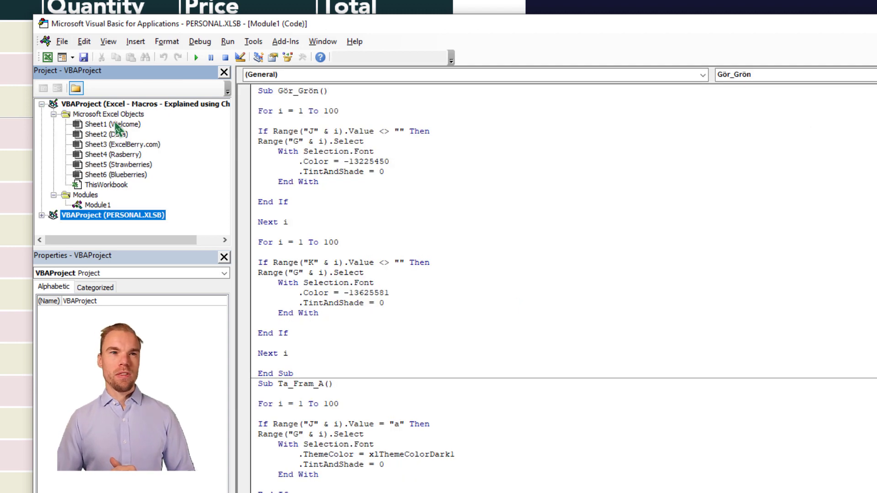
click(106, 145)
click(107, 154)
click(109, 174)
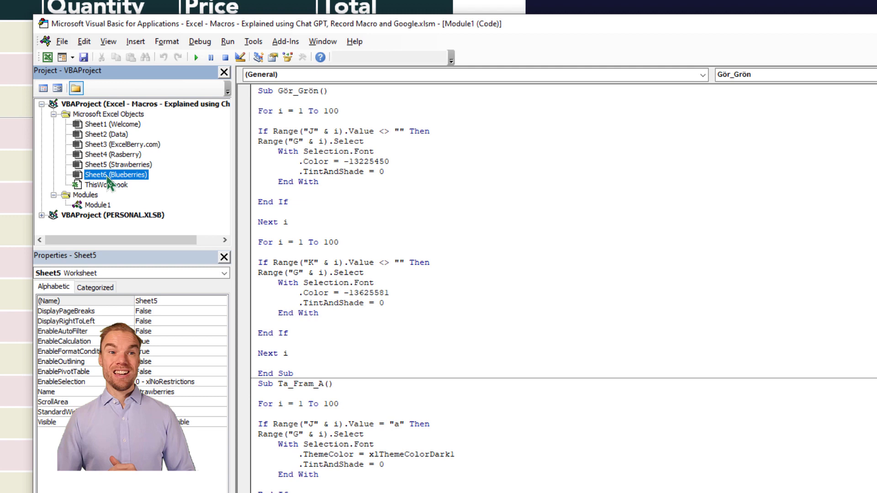
click(87, 205)
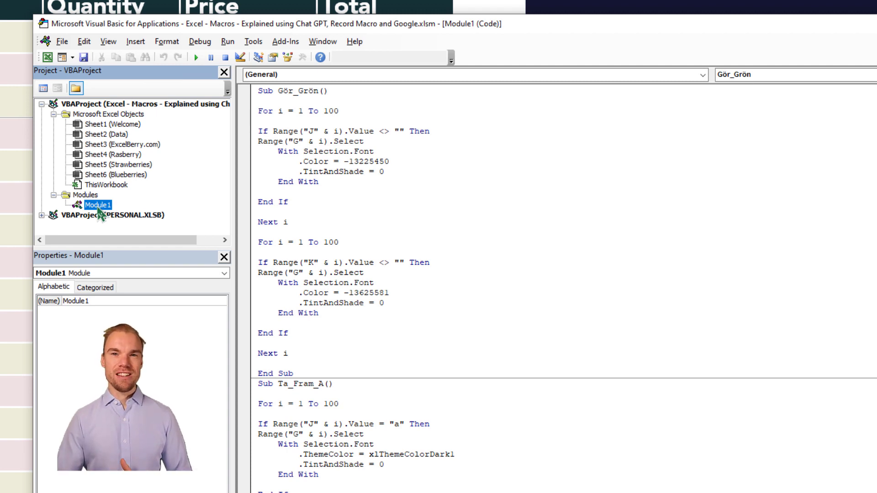
- Insert a new Module2 and start typing a Sub declaration
click(136, 41)
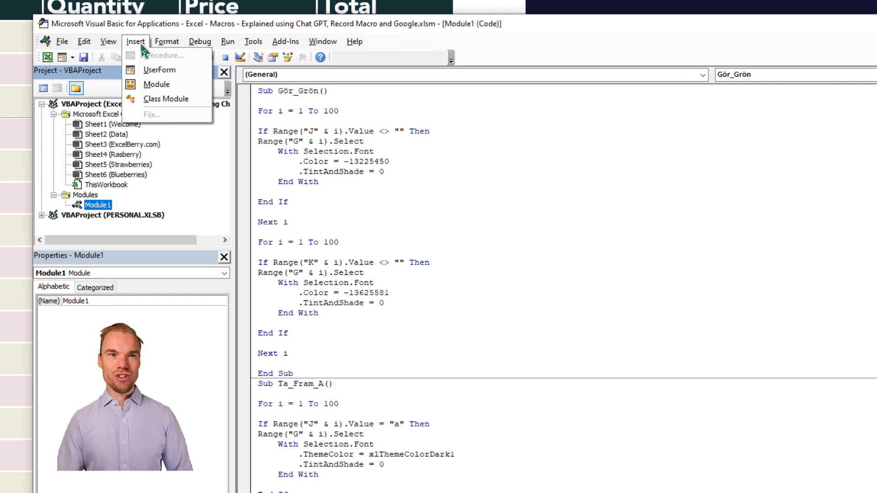
click(182, 85)
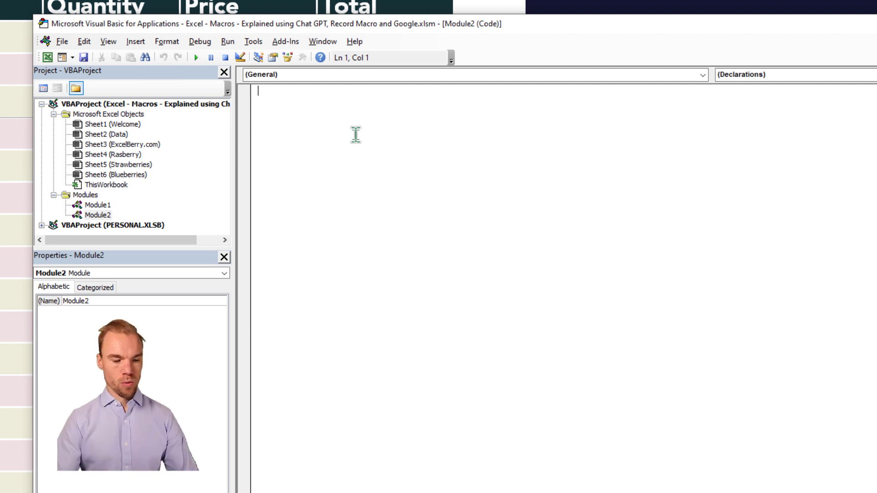
text(sub)
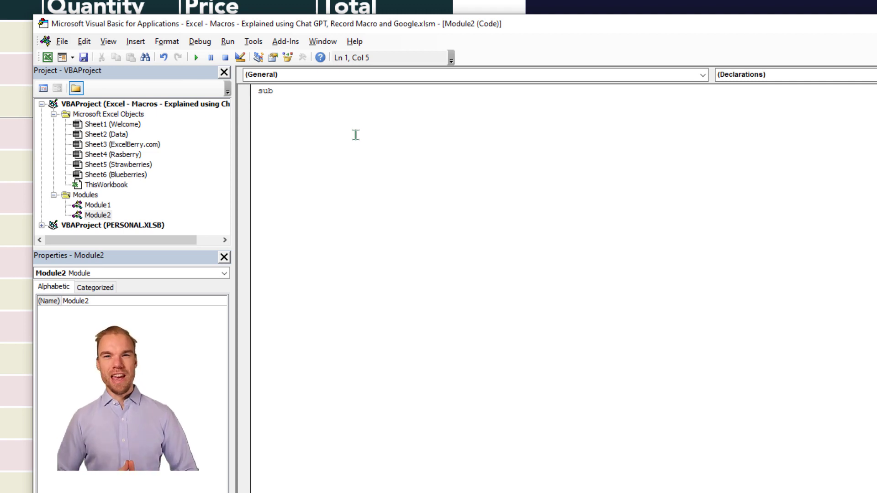
key(BackSpace)
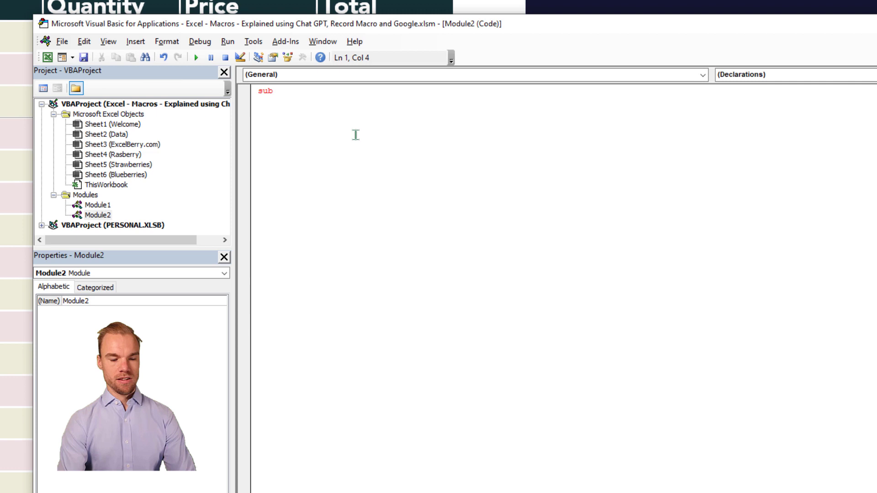
- Name the procedure Our_first_macro and complete it with End Sub and blank lines
text(L)
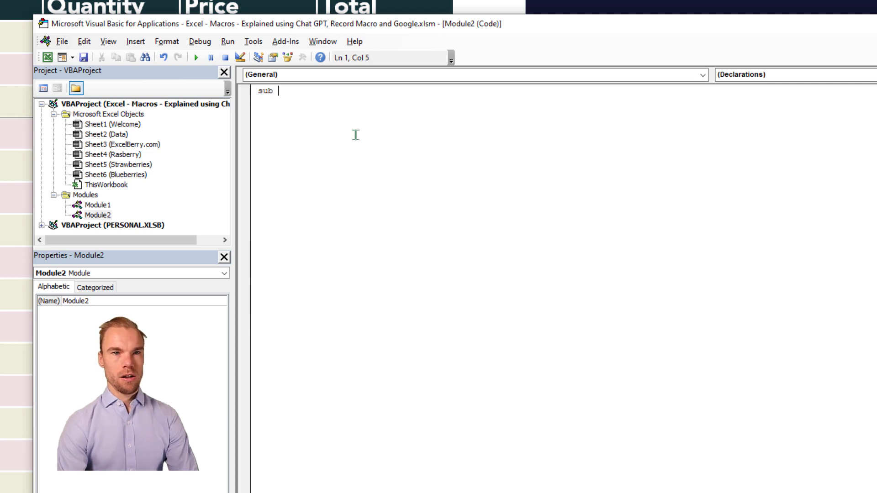
text(ur)
key(BackSpace)
text(firstmacro)
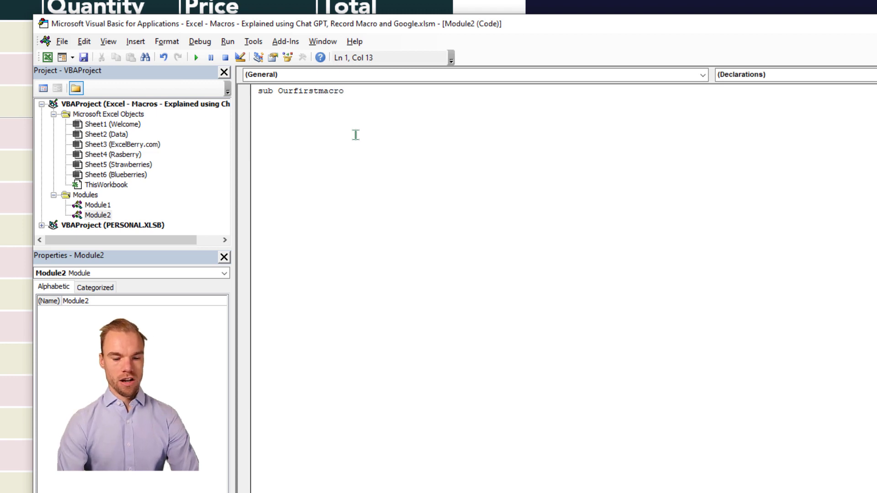
text(_)
key(Left)
key(Left)
text(_)
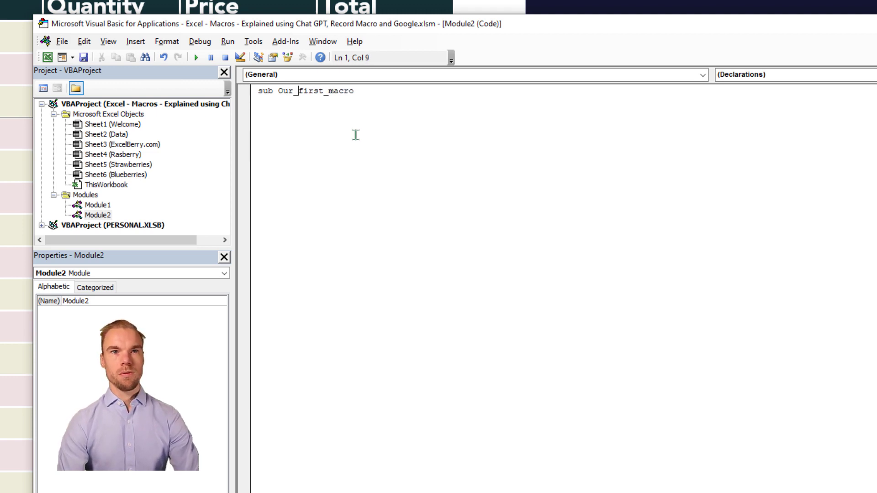
key(End)
key(Return)
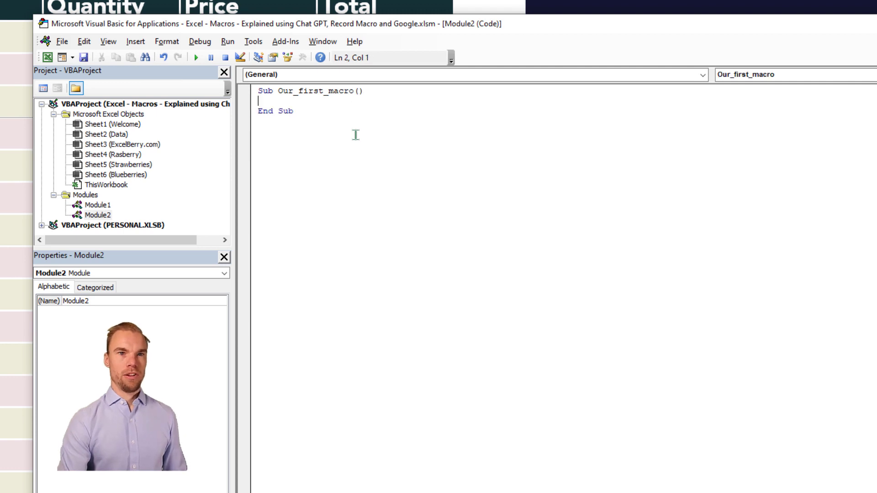
key(Return)
key(Return)
key(Up)
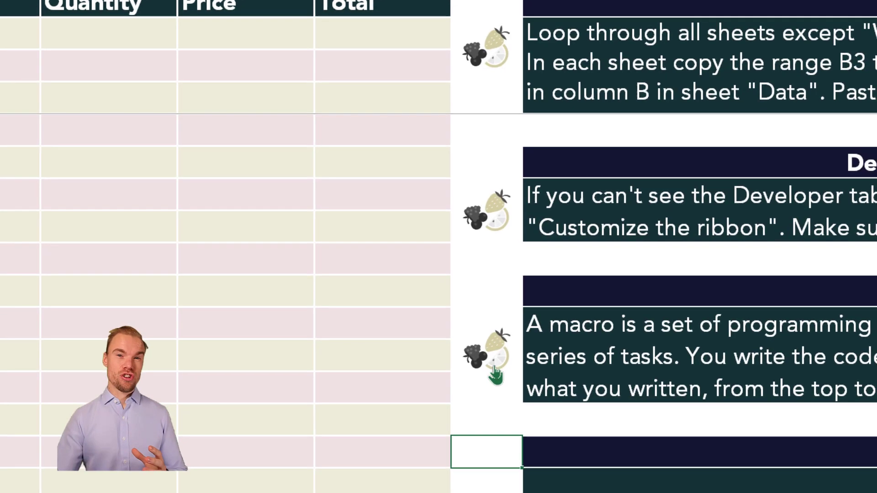
click(498, 378)
right_click(498, 378)
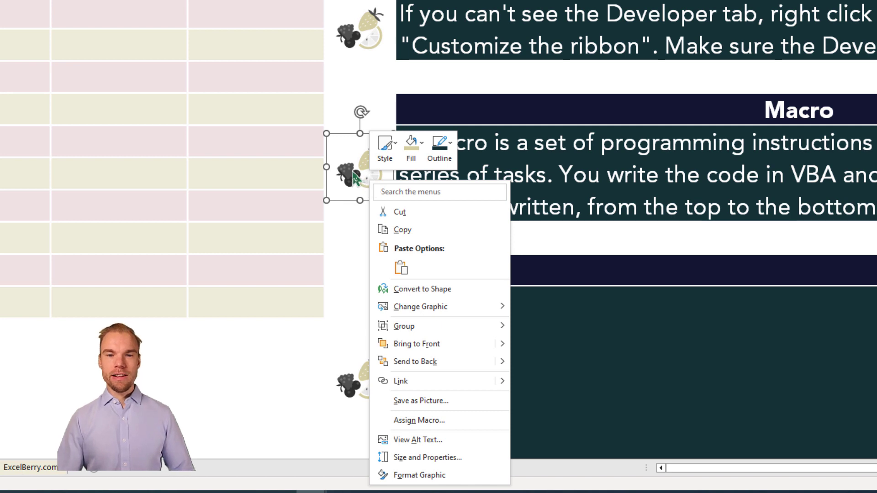
click(424, 420)
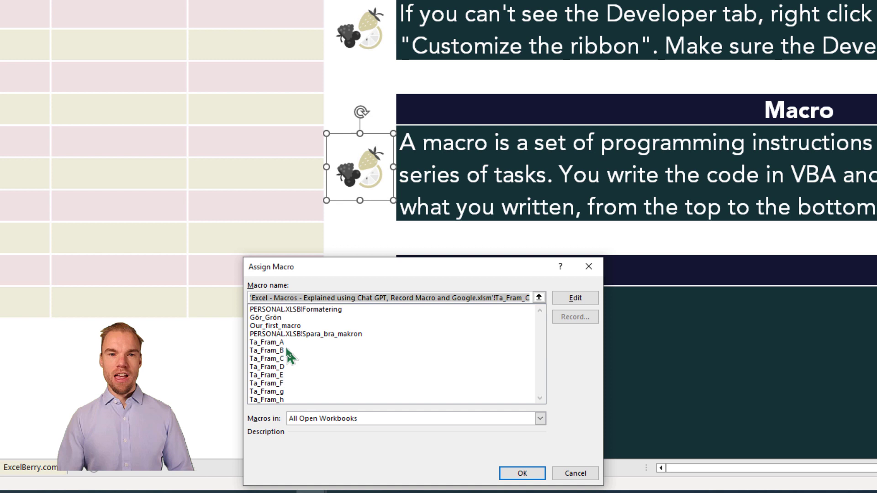
click(272, 359)
click(271, 375)
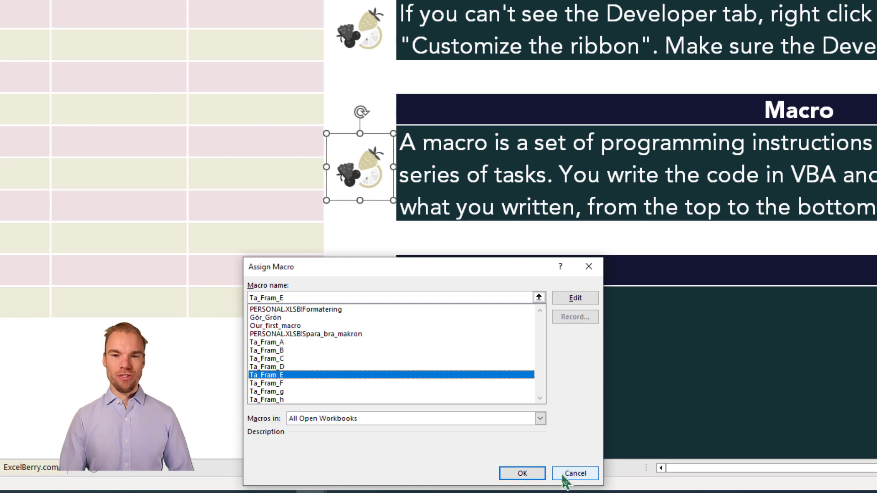
click(524, 475)
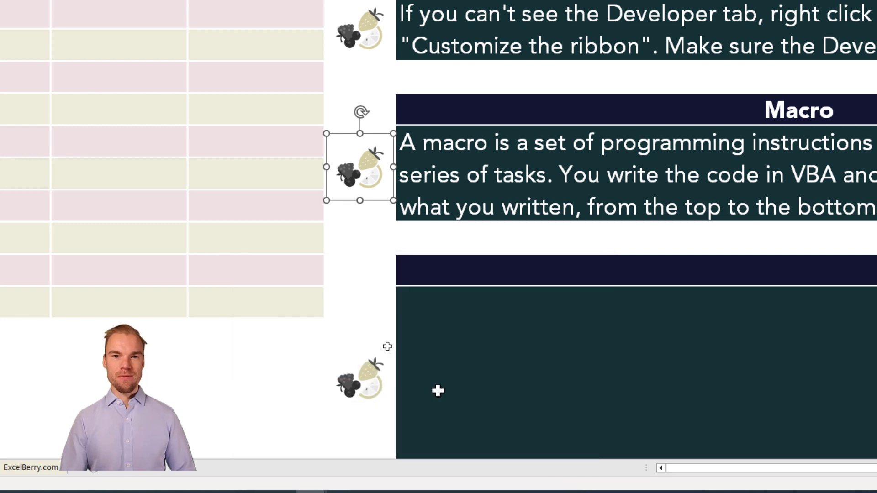
click(288, 262)
click(356, 373)
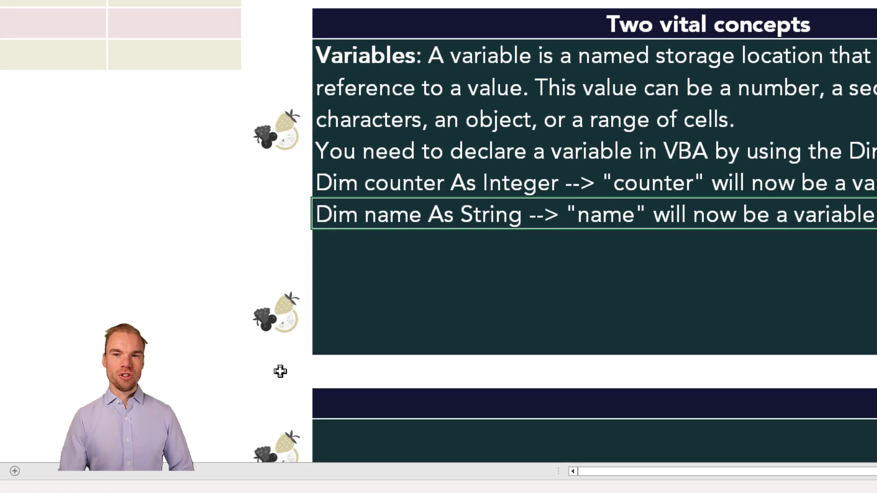
scroll(260, 168, up, 3)
scroll(293, 199, down, 2)
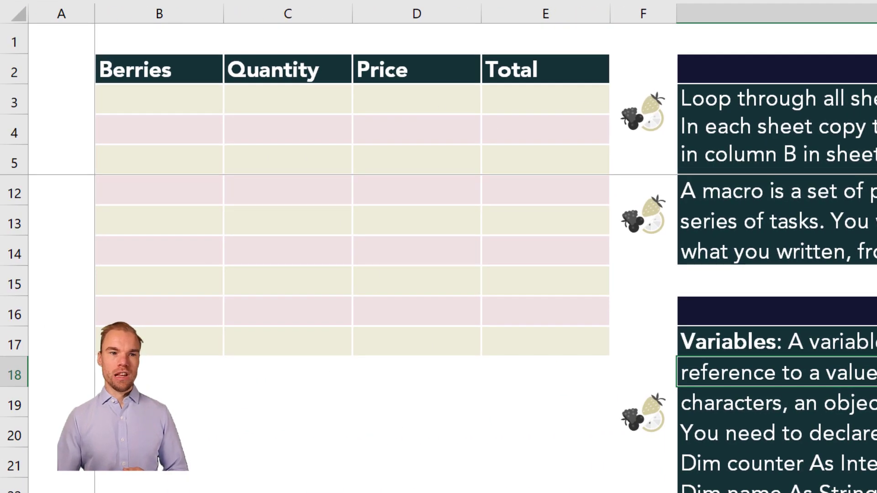
click(168, 101)
drag(180, 101, 546, 228)
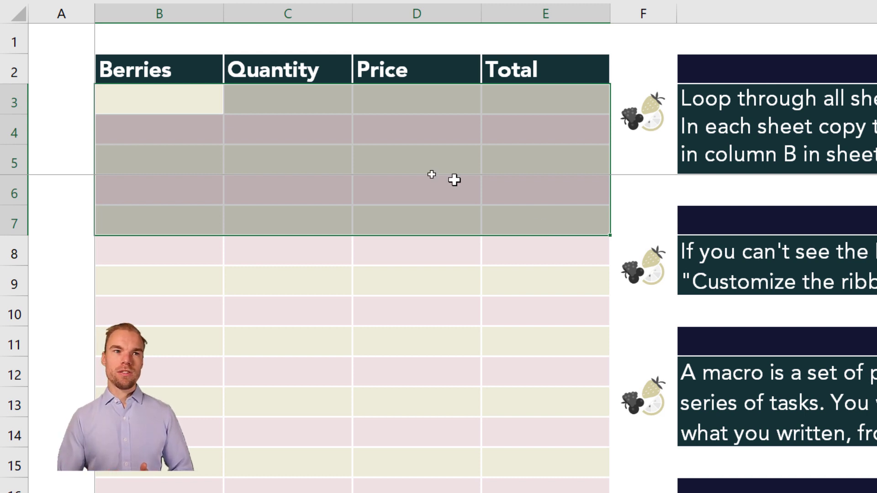
click(175, 252)
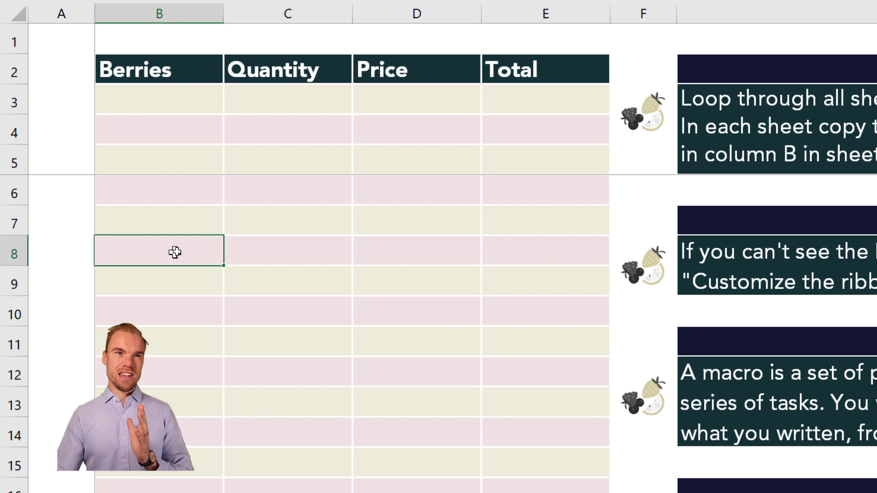
click(188, 100)
click(166, 218)
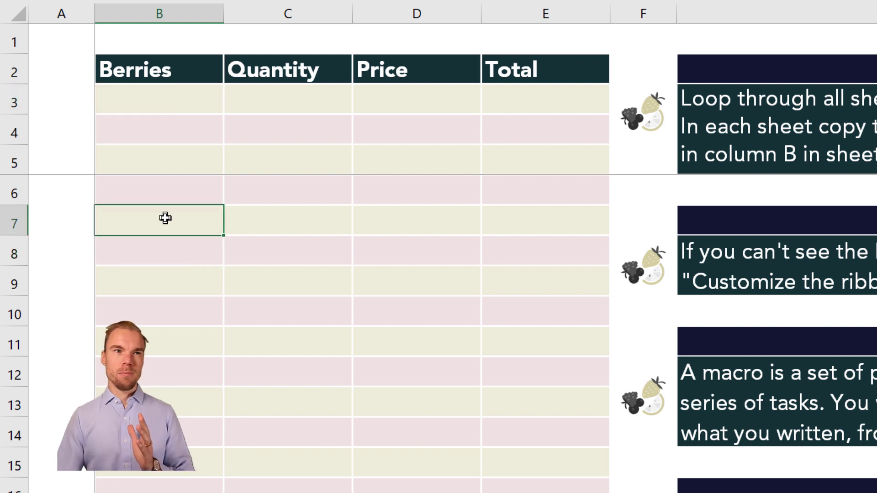
click(167, 357)
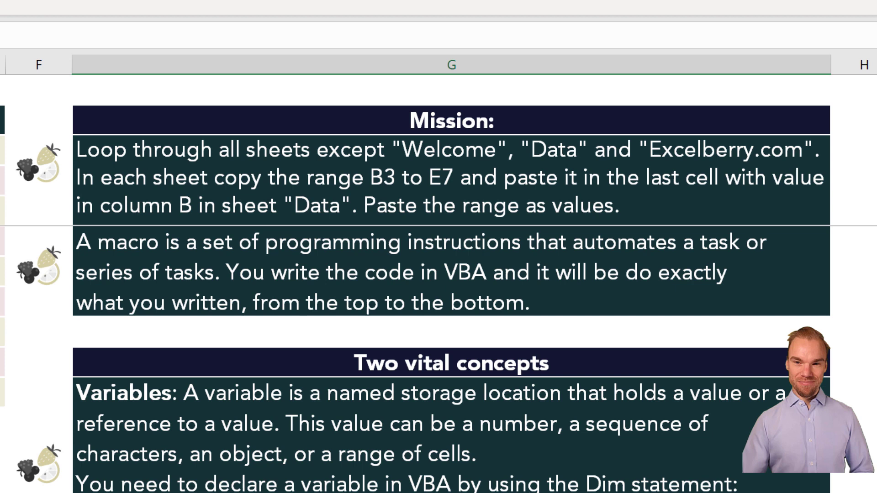
click(396, 172)
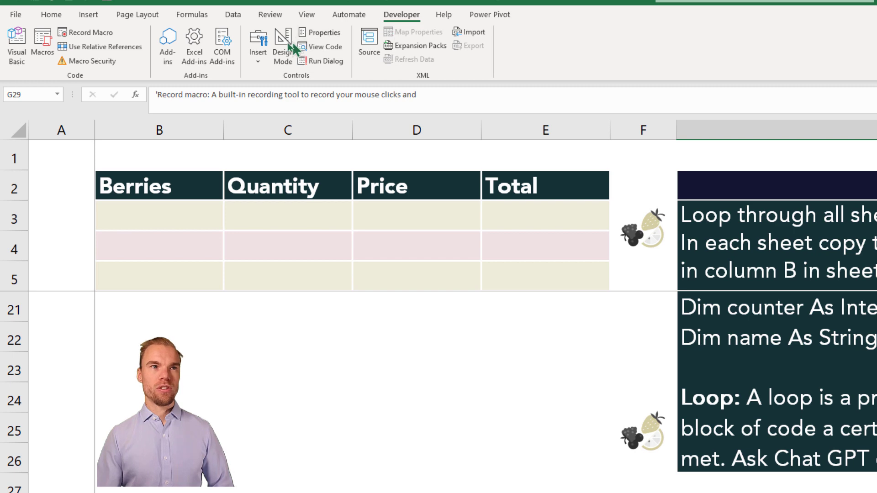
- Start recording Macro1, stored in This Workbook
click(105, 37)
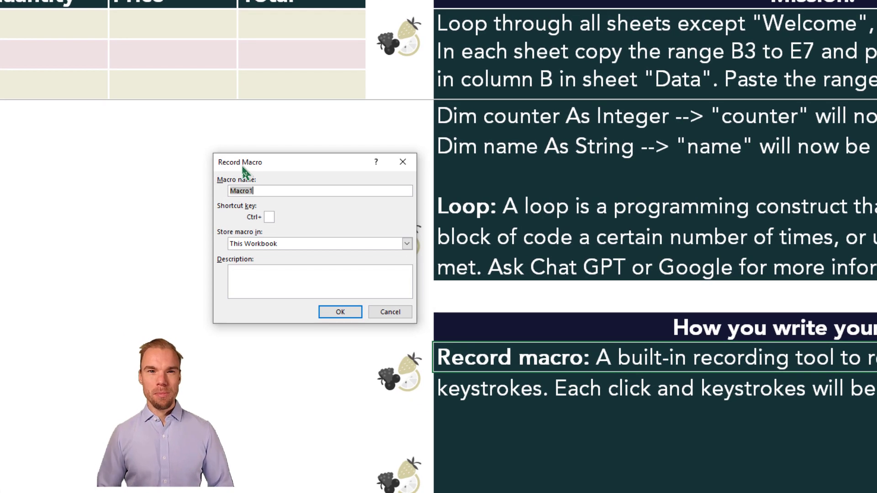
click(270, 217)
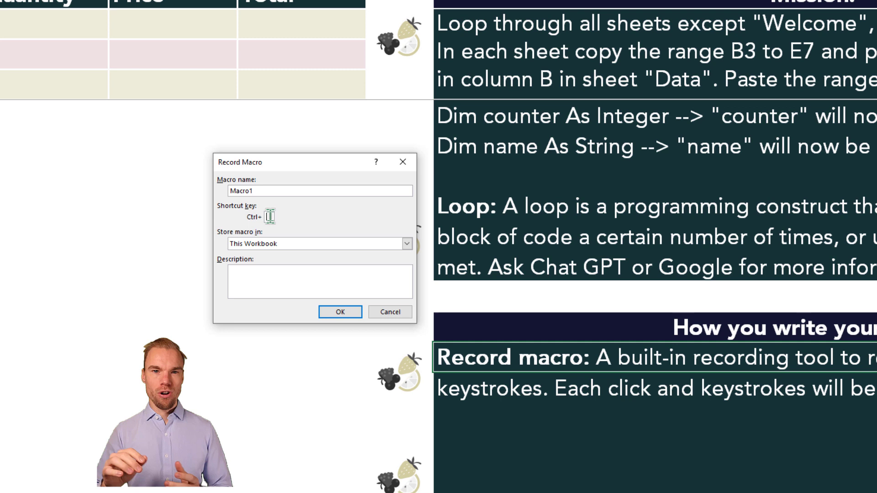
click(284, 245)
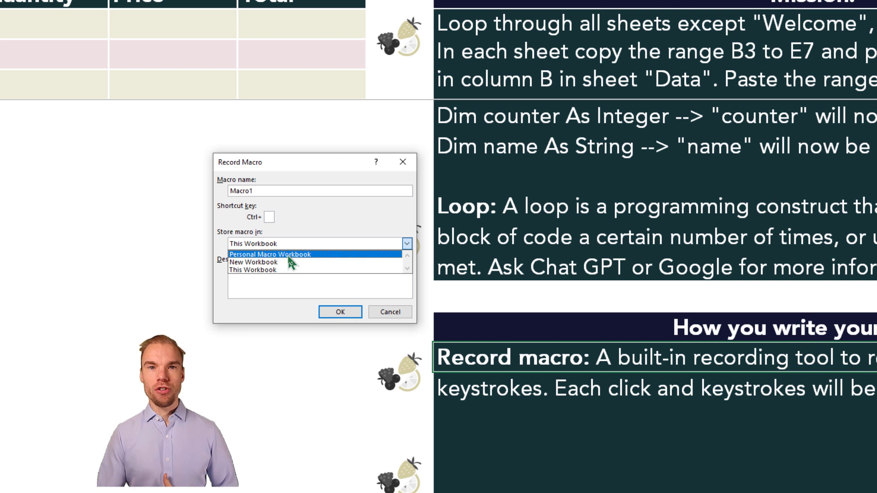
click(267, 270)
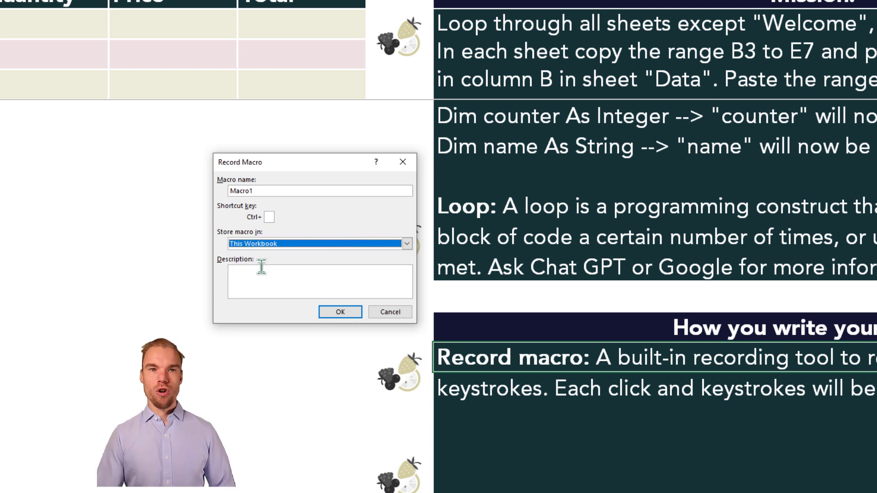
click(342, 311)
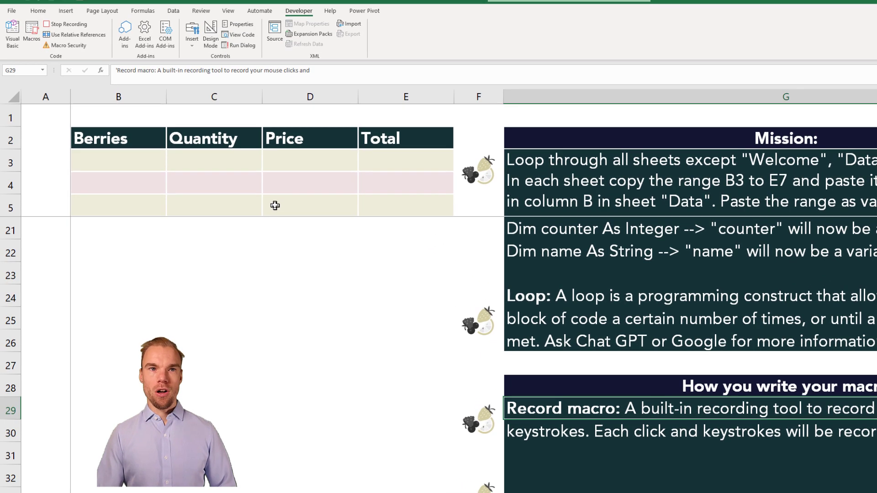
- Enter 'hello' into cell D24 while recording, then stop the recorder
click(274, 204)
click(161, 161)
click(214, 252)
click(271, 295)
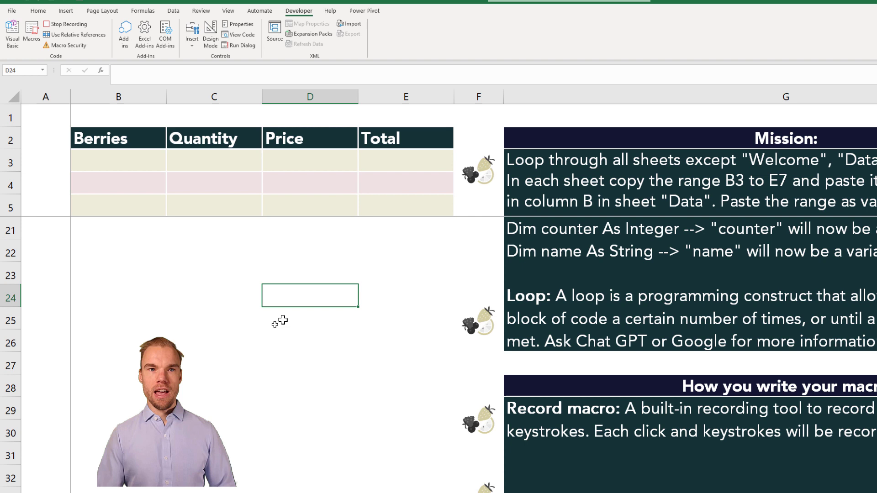
text(hell)
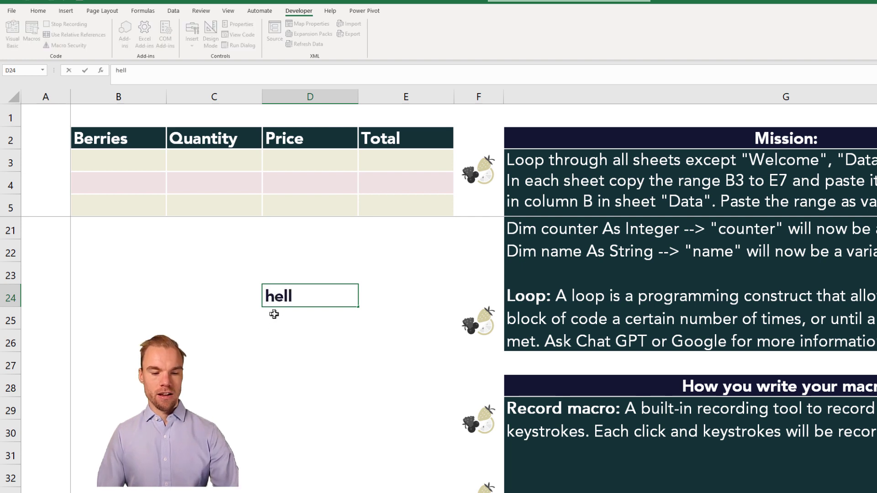
text(o)
key(Return)
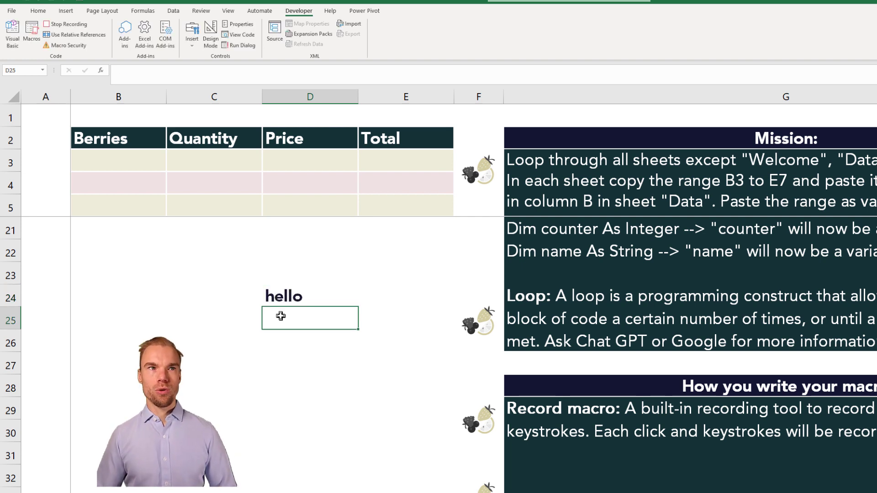
click(75, 25)
- Open Module3 and read Macro1's recorded lines selecting D24 and entering hello
click(12, 34)
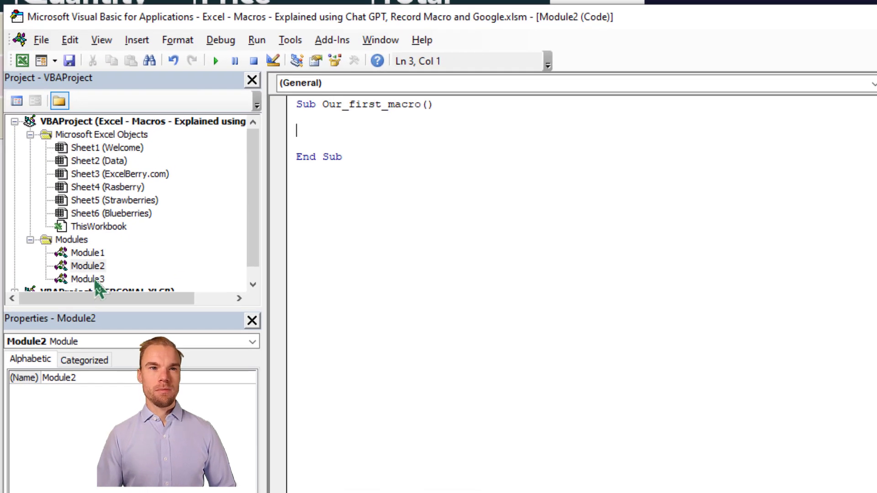
click(93, 279)
double_click(94, 279)
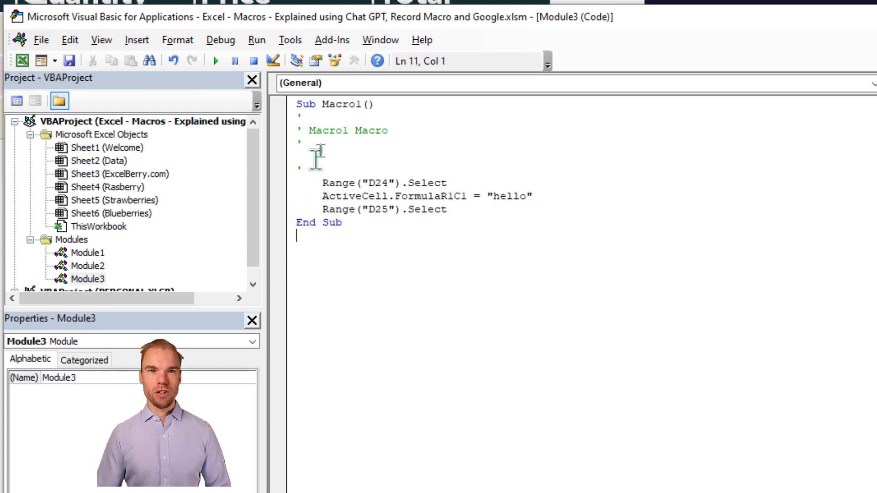
drag(323, 183, 446, 183)
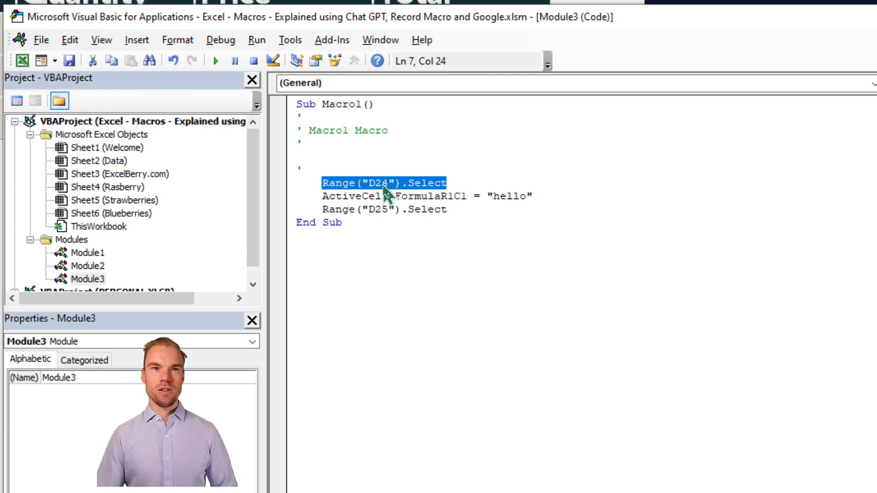
drag(365, 197, 435, 198)
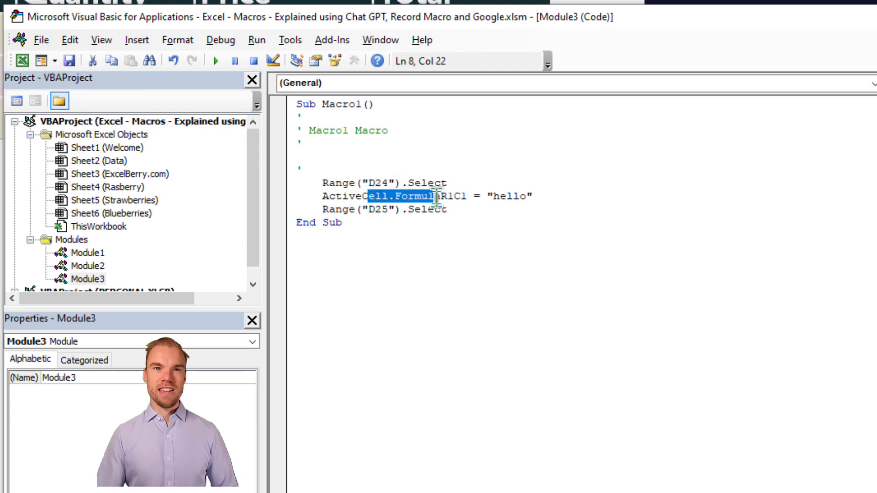
click(434, 198)
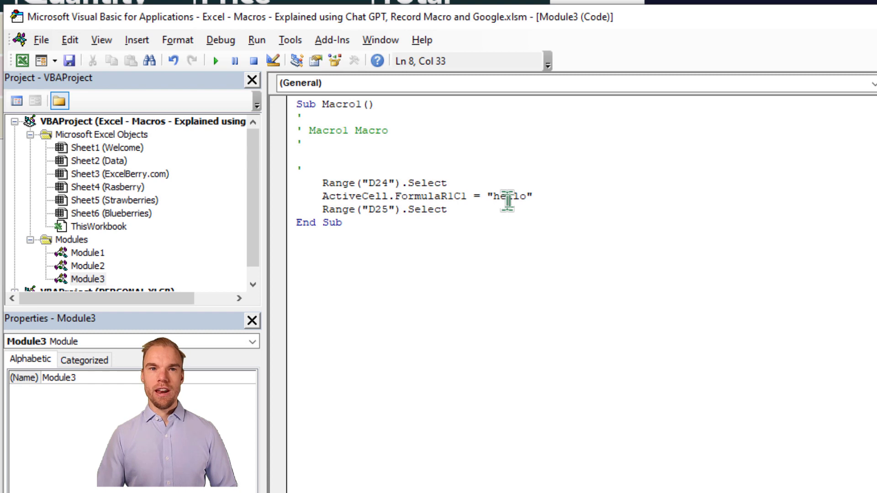
click(442, 202)
drag(442, 209, 352, 196)
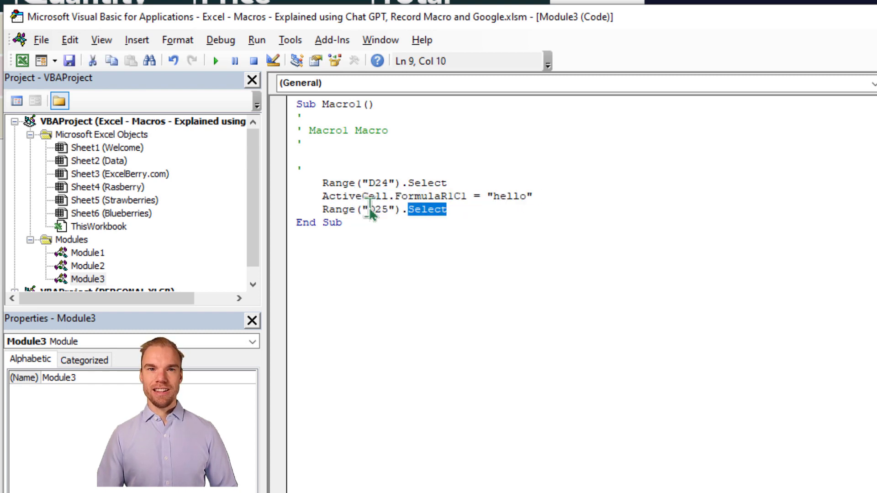
click(372, 210)
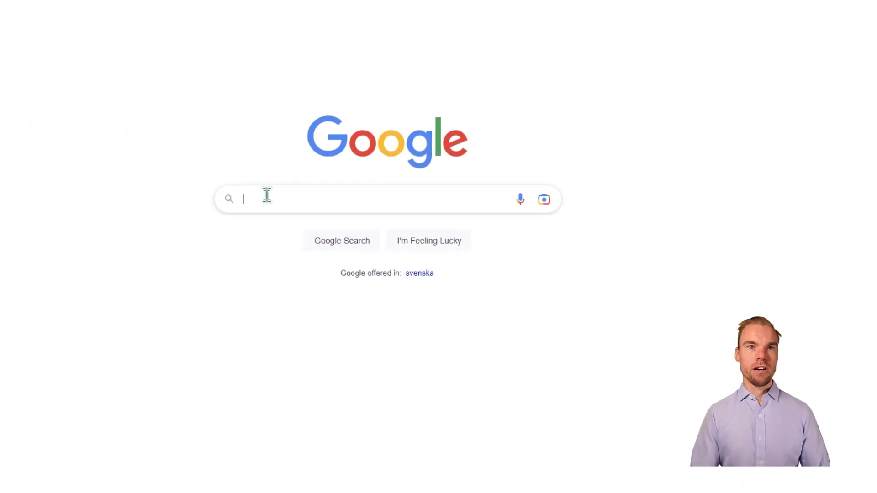
- Search Google for 'vba loop through all sheets except 3'
text(vba )
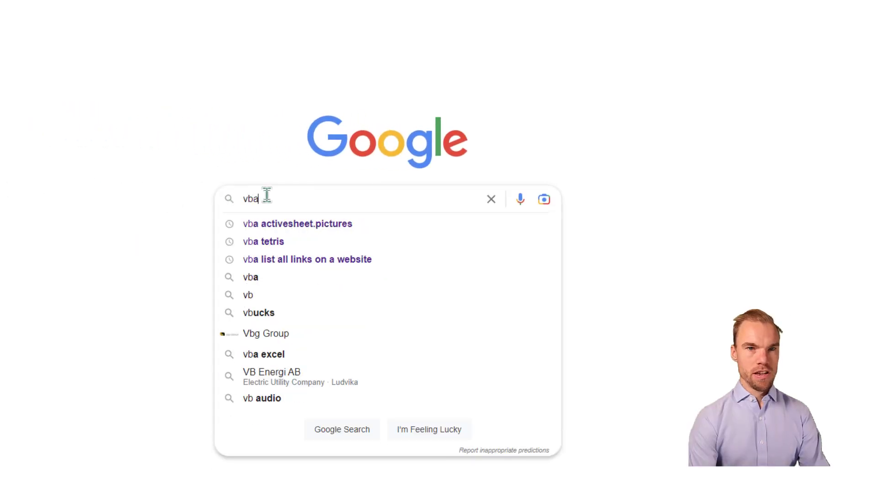
text(googl)
key(BackSpace)
key(BackSpace)
key(BackSpace)
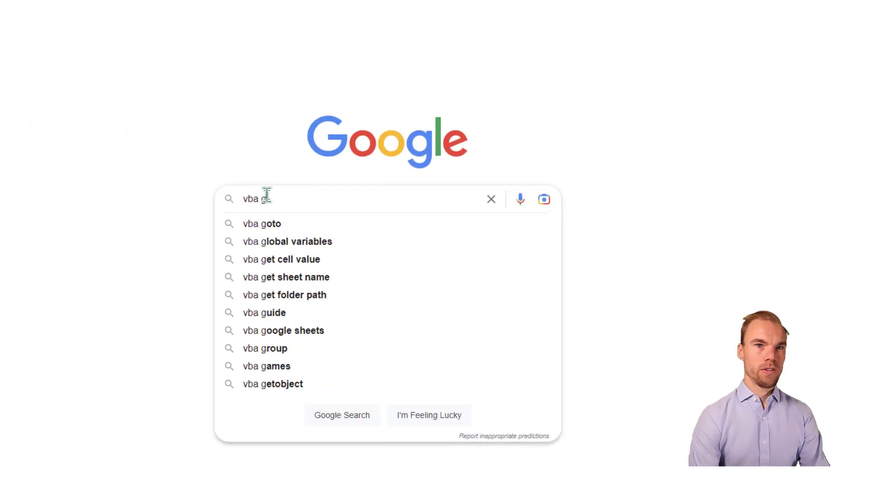
key(BackSpace)
text(loop)
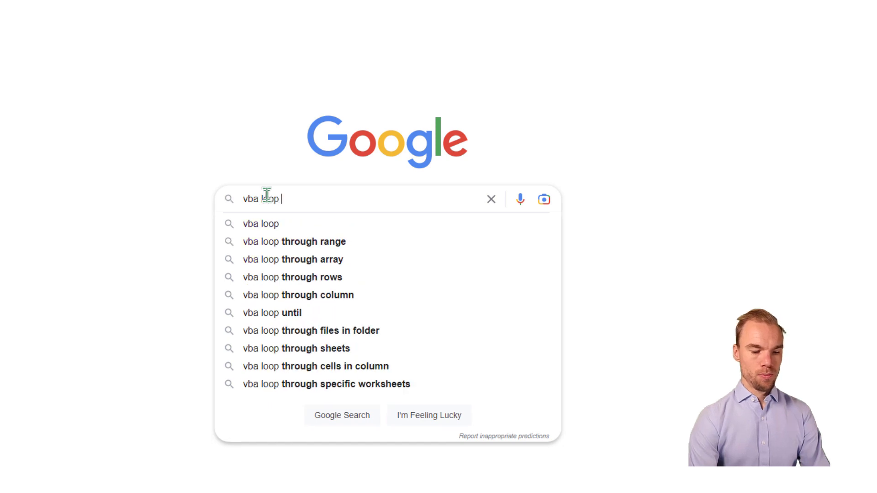
text( tho)
key(BackSpace)
text(rough)
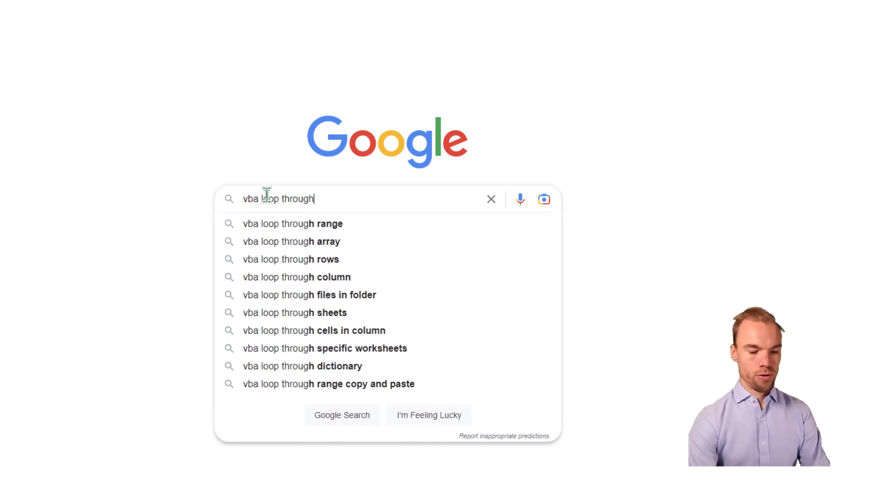
text( all sheet)
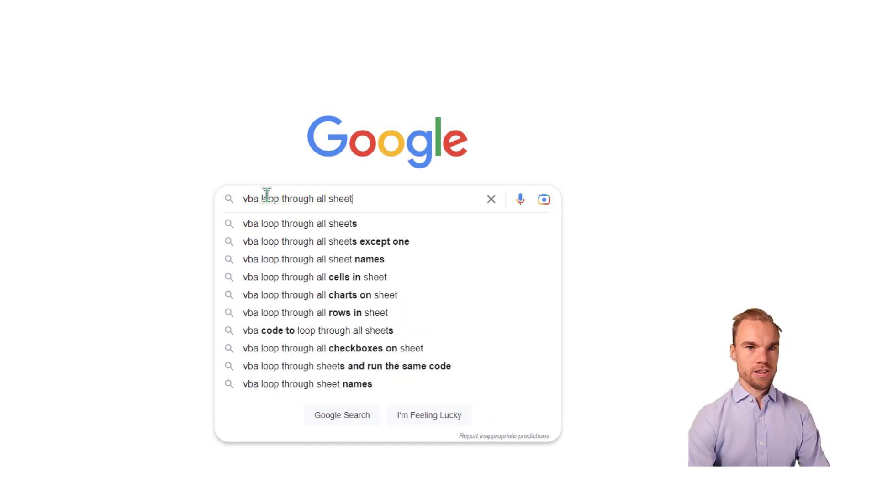
text(s except )
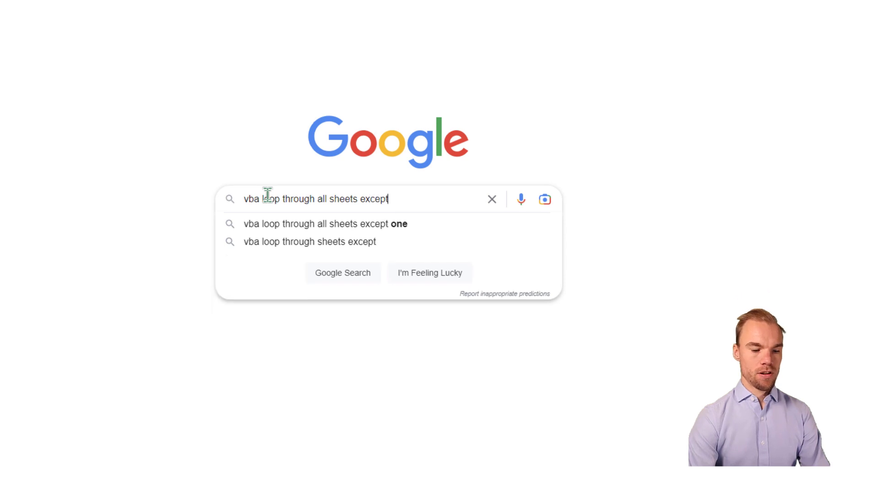
text(3)
key(Return)
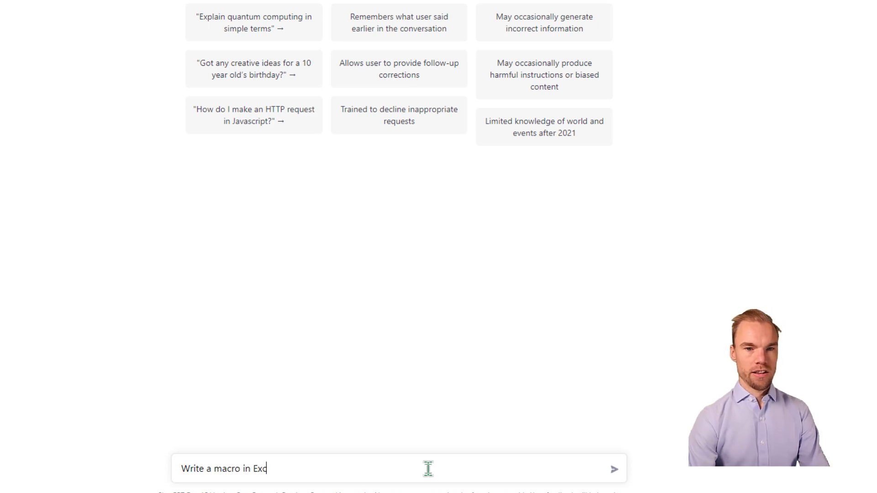
- Ask ChatGPT to loop through all sheets except Welcome, Data and Excelberry.com, copying each sheet's range
text(Loop through all sheets except "Welcome", "Data" and "Excelberry.com". In each sheet copy the range B3 to E7 and paste it in the last cell with value in column B in sheet "Data". Paste the range as values.)
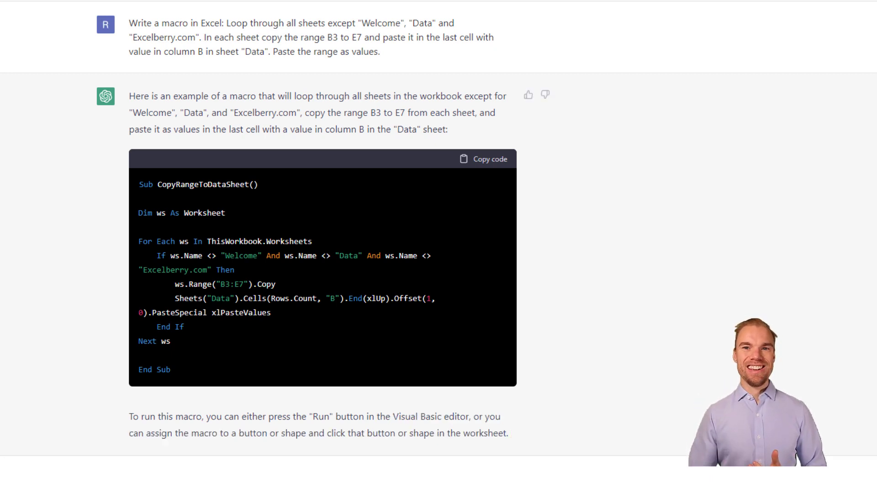
- Replace Module3's Macro1 code with the copied CopyRangeToDataSheet macro and run it
click(488, 165)
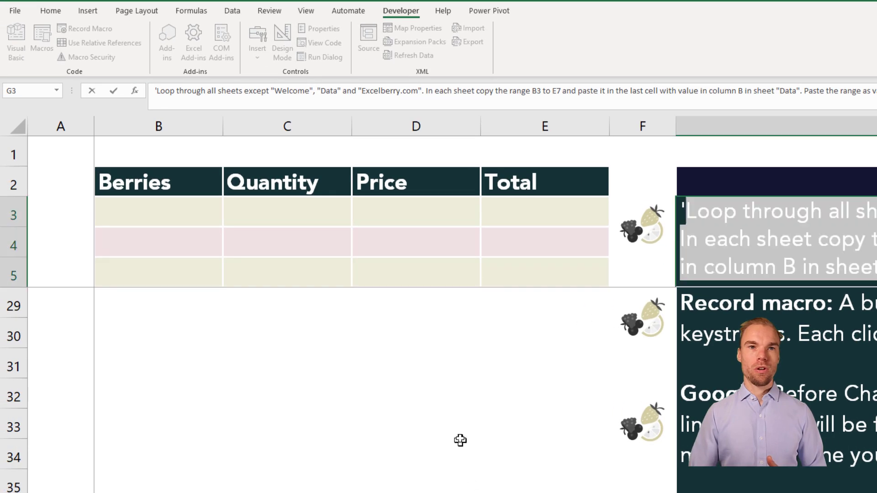
click(459, 433)
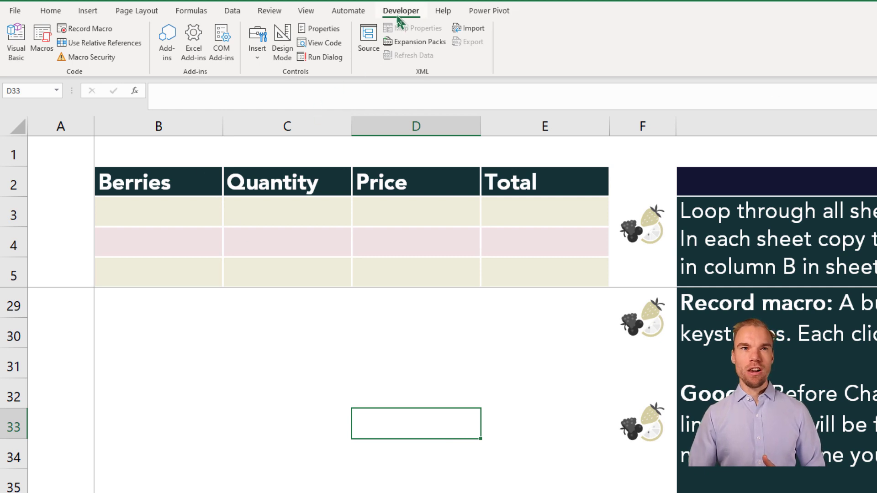
click(16, 43)
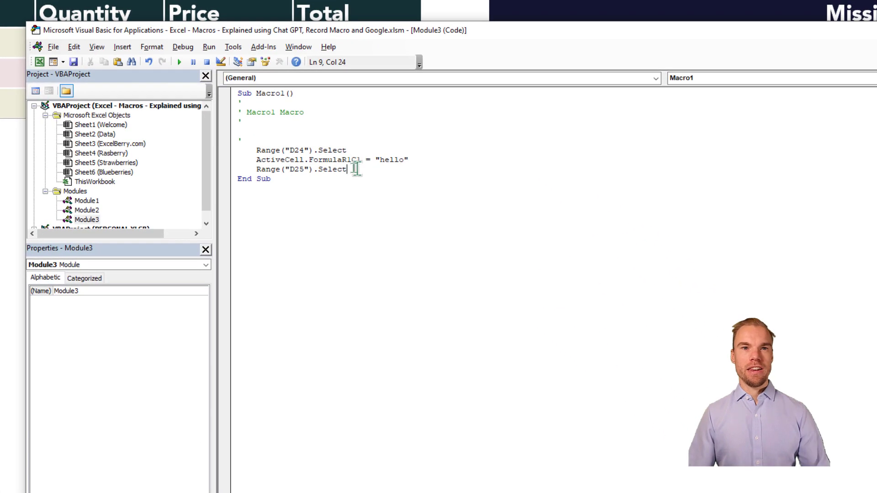
drag(349, 170, 238, 110)
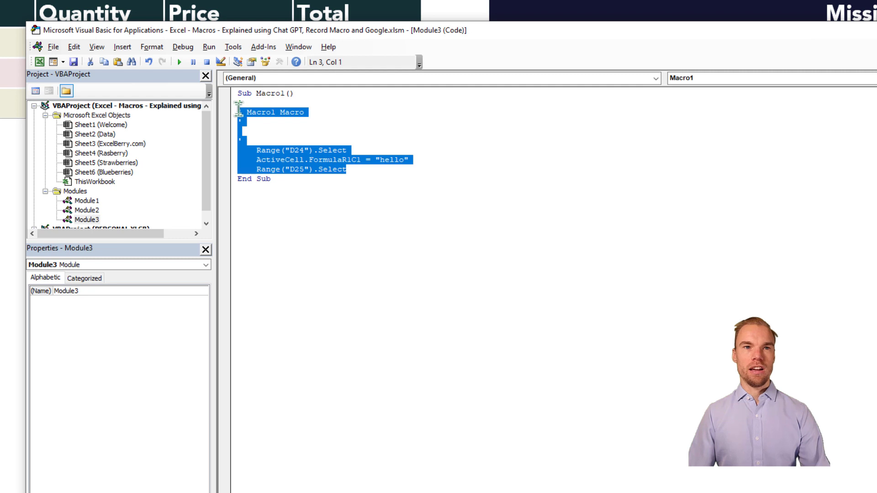
key(ctrl+v)
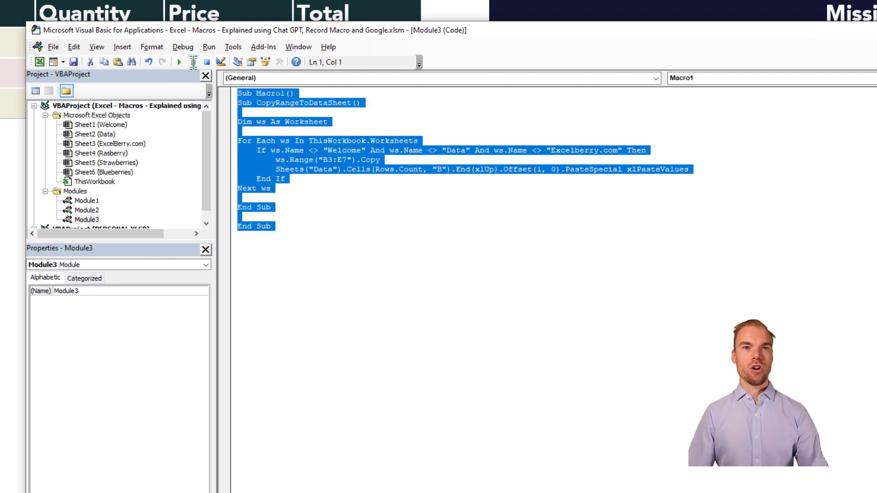
key(ctrl+a)
key(ctrl+v)
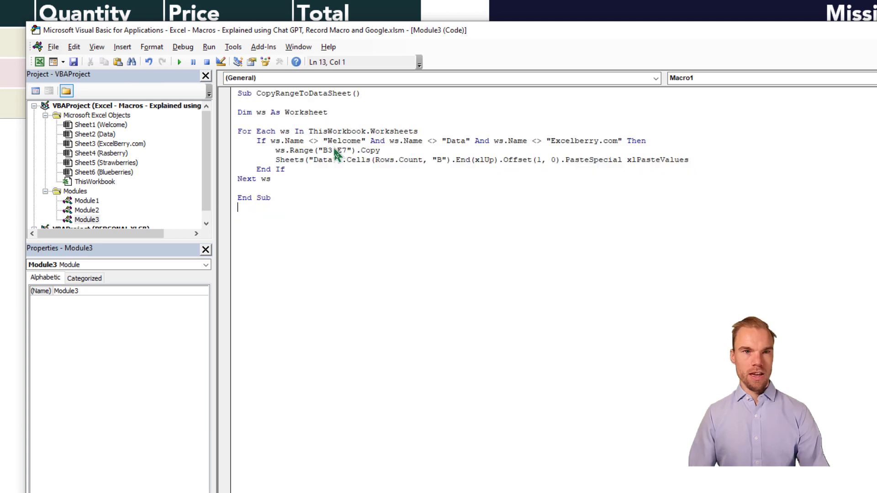
click(318, 151)
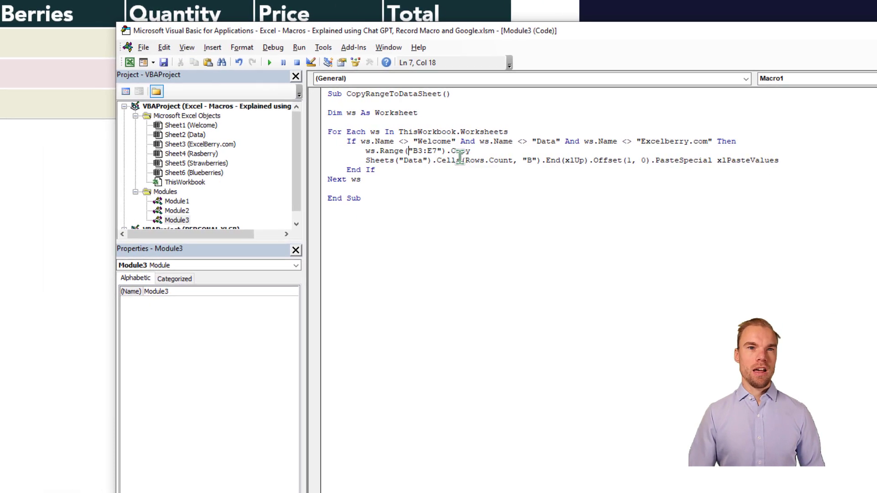
click(276, 62)
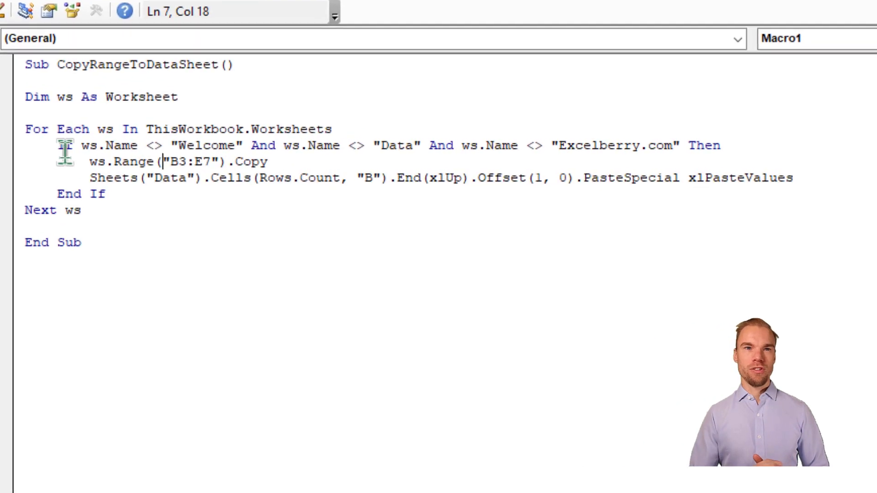
drag(27, 96, 161, 96)
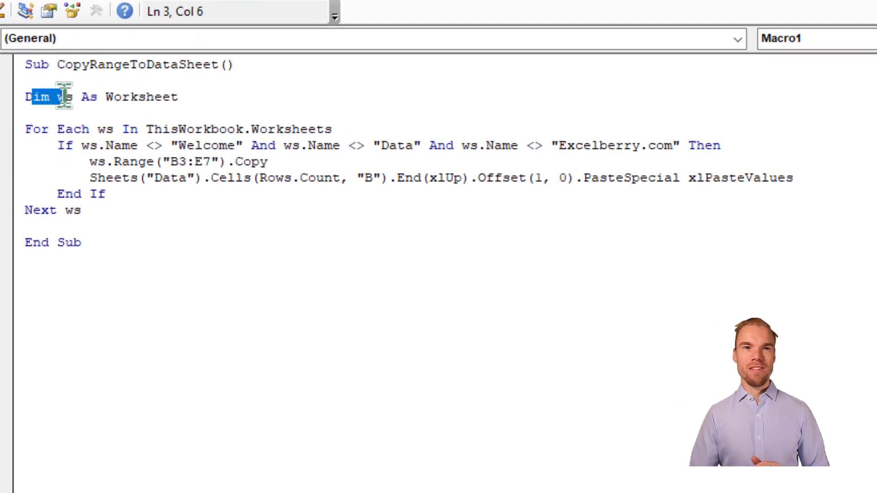
click(161, 96)
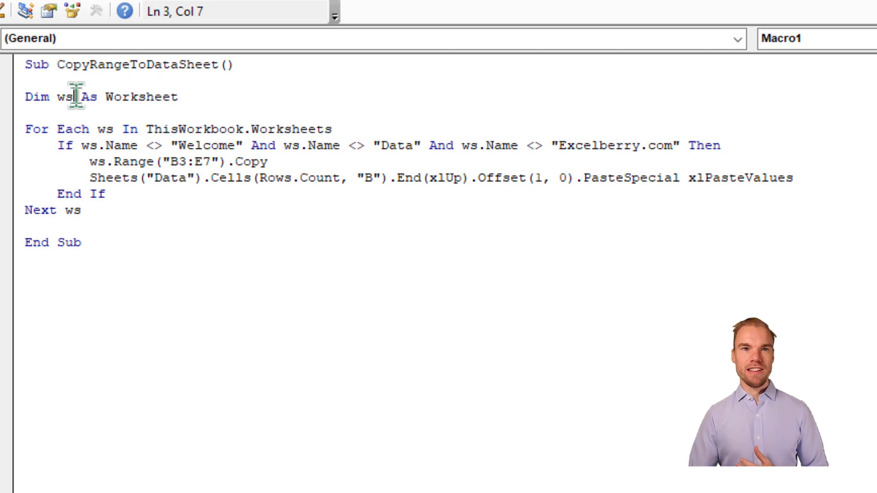
drag(73, 96, 56, 96)
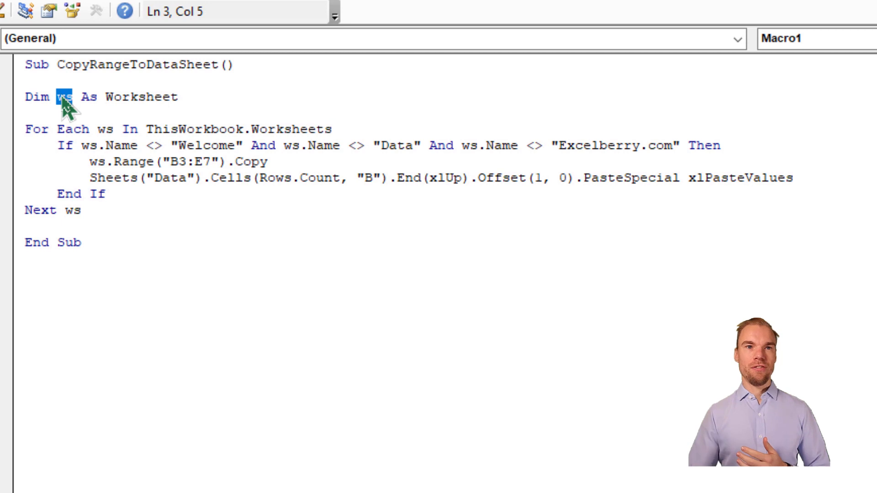
click(62, 98)
double_click(136, 97)
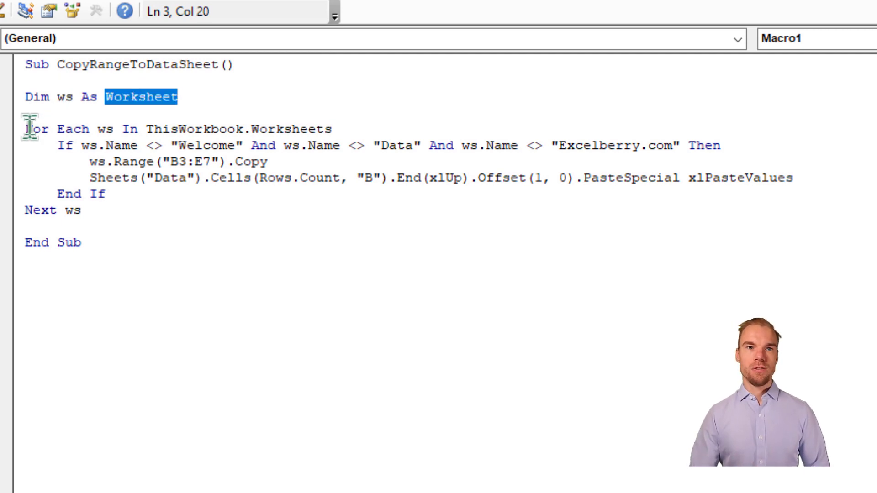
drag(26, 127, 71, 127)
click(72, 127)
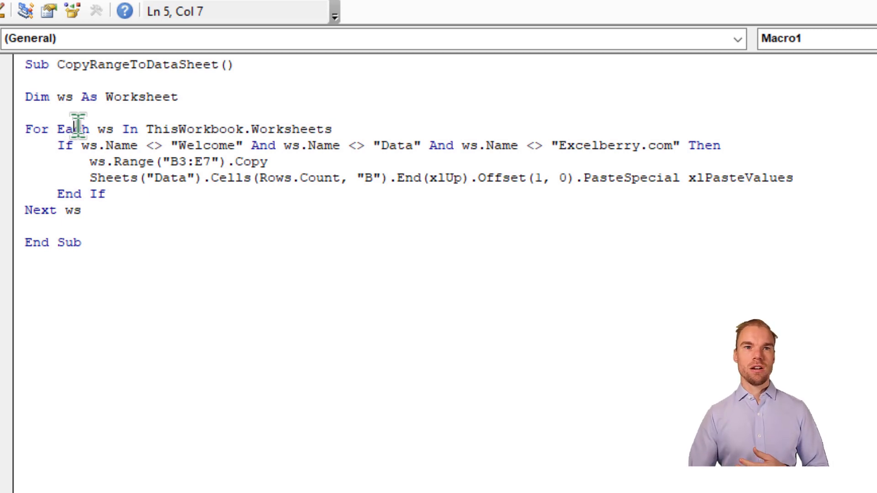
drag(97, 128, 285, 128)
click(121, 129)
click(303, 129)
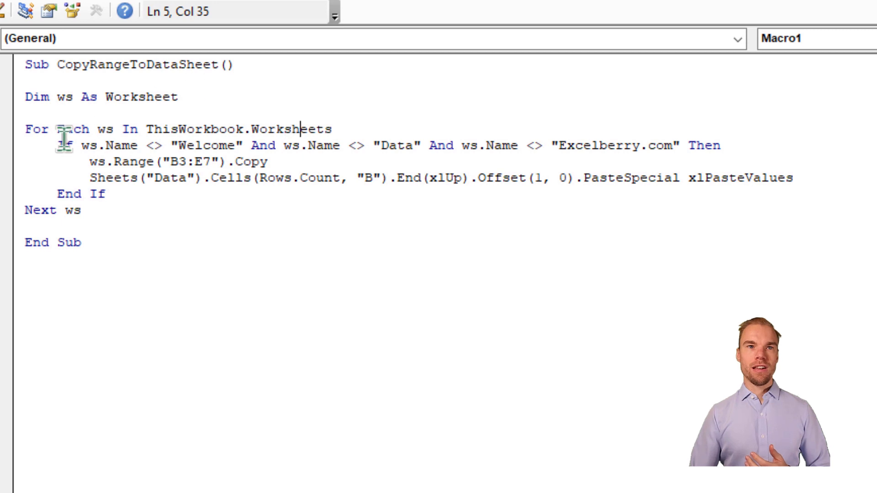
mouse_move(57, 145)
mouse_down()
mouse_move(155, 133)
mouse_move(246, 139)
mouse_move(233, 143)
mouse_up()
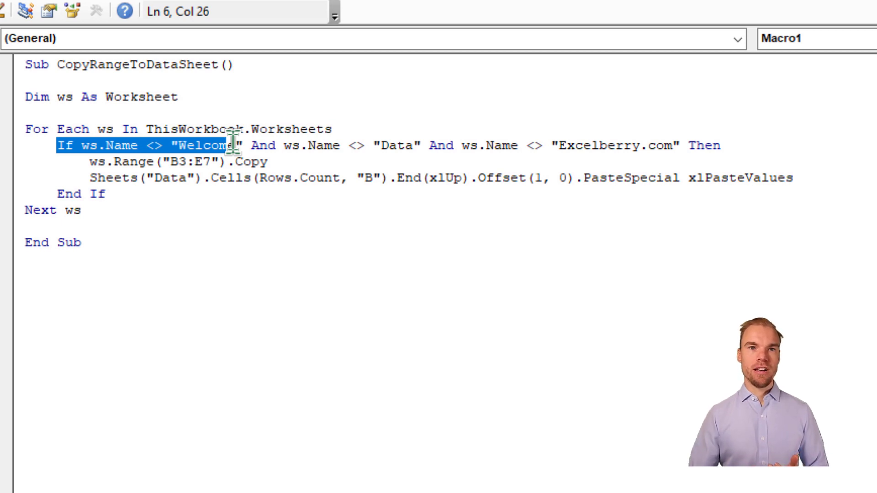
click(230, 144)
drag(267, 162, 98, 153)
click(147, 161)
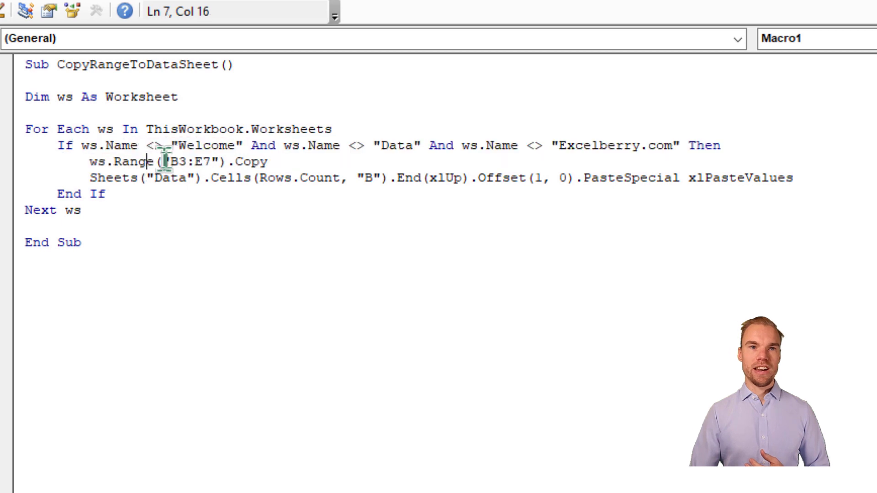
click(198, 162)
click(218, 178)
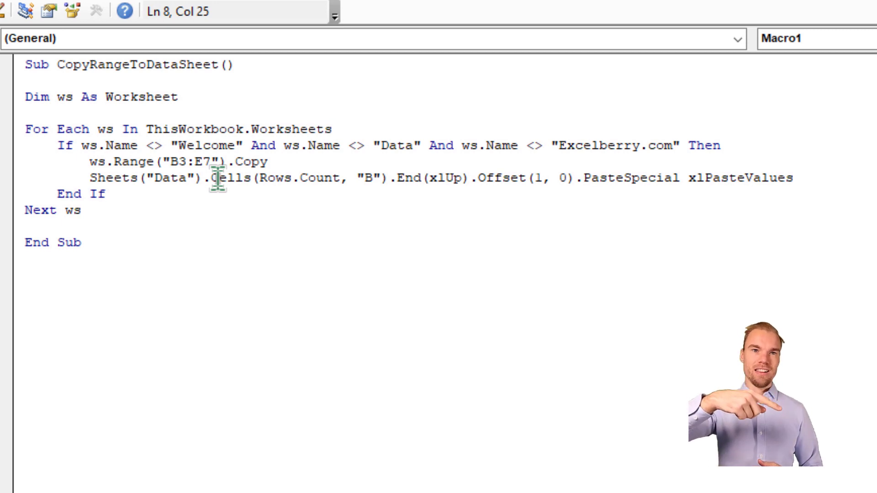
click(112, 196)
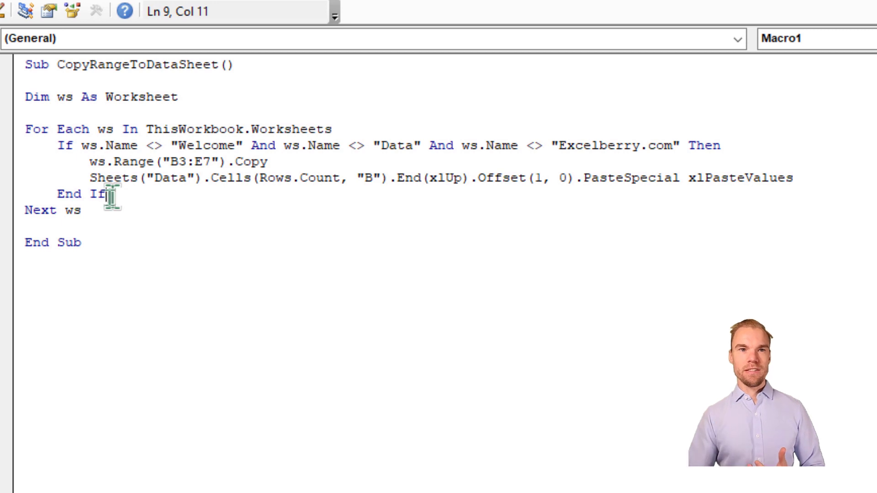
click(101, 208)
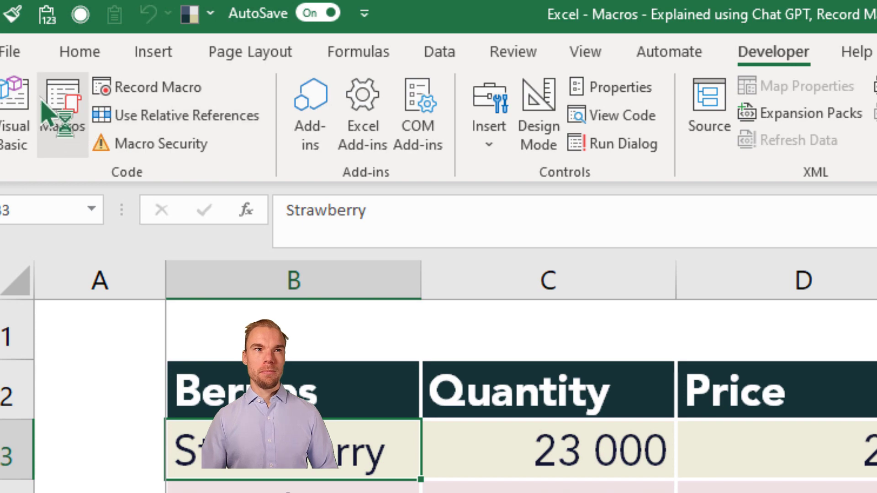
- Open CopyRangeToDataSheet from the Macros list and run it again
click(51, 109)
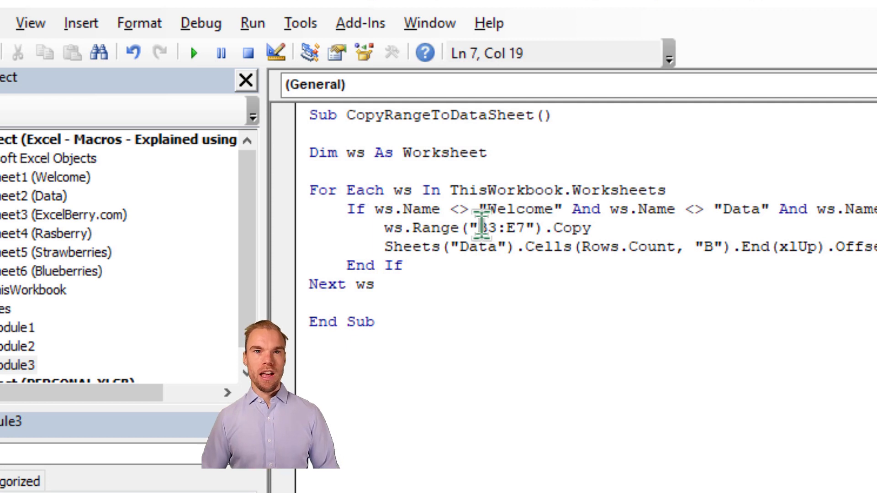
click(386, 176)
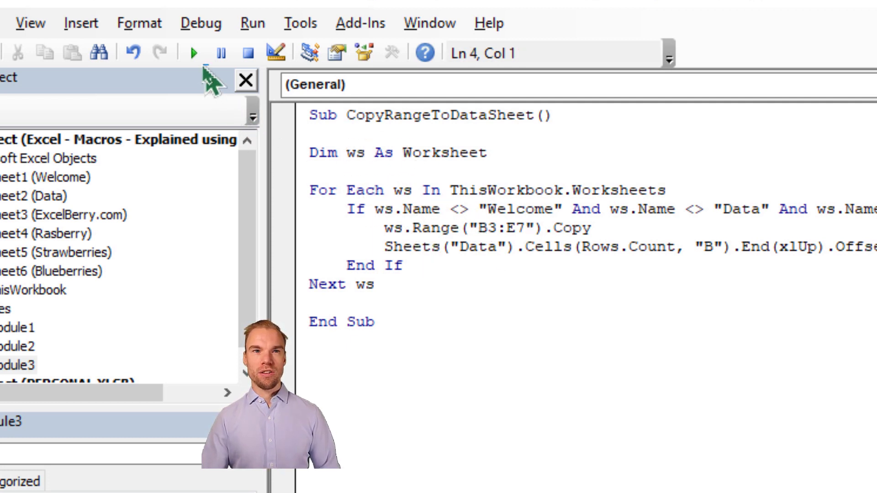
click(194, 53)
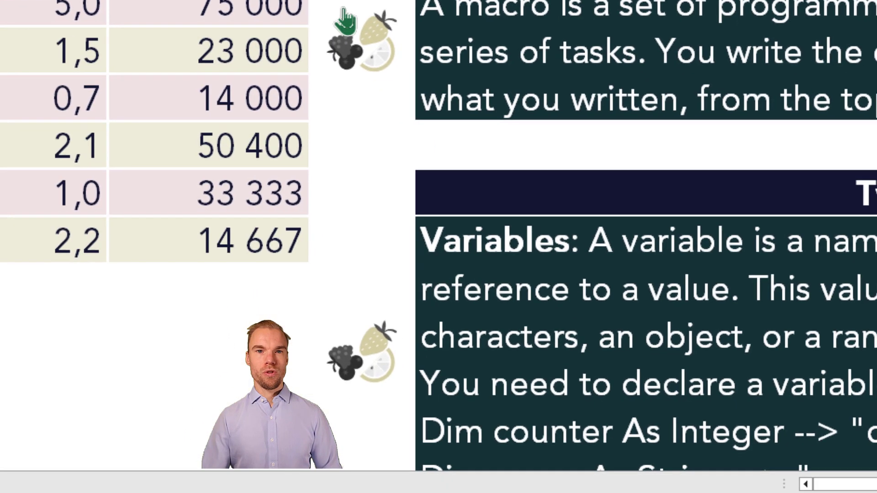
right_click(347, 21)
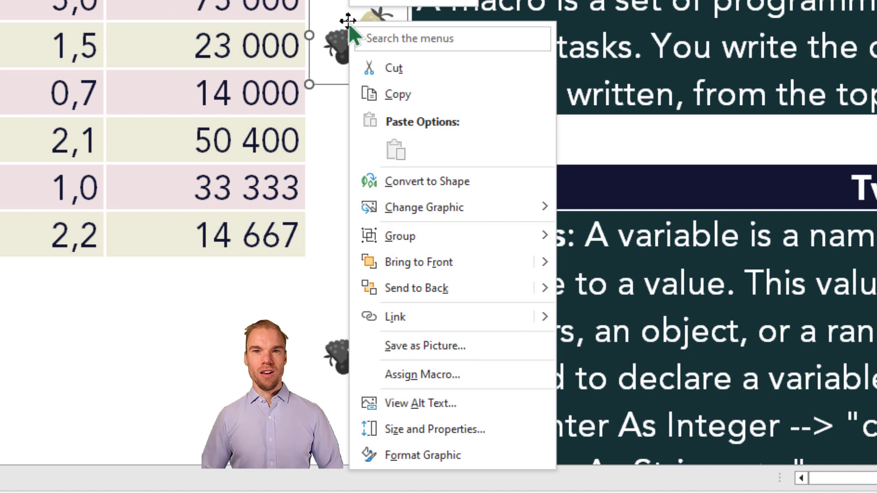
key(Escape)
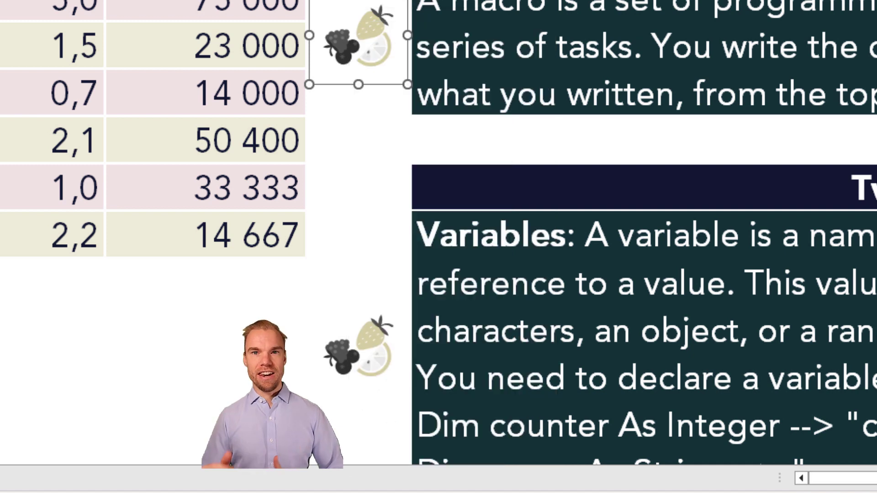
key(Escape)
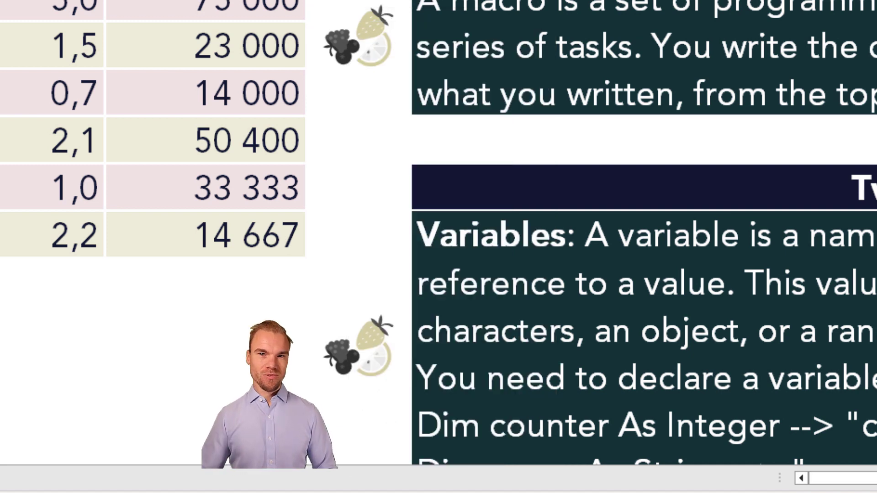